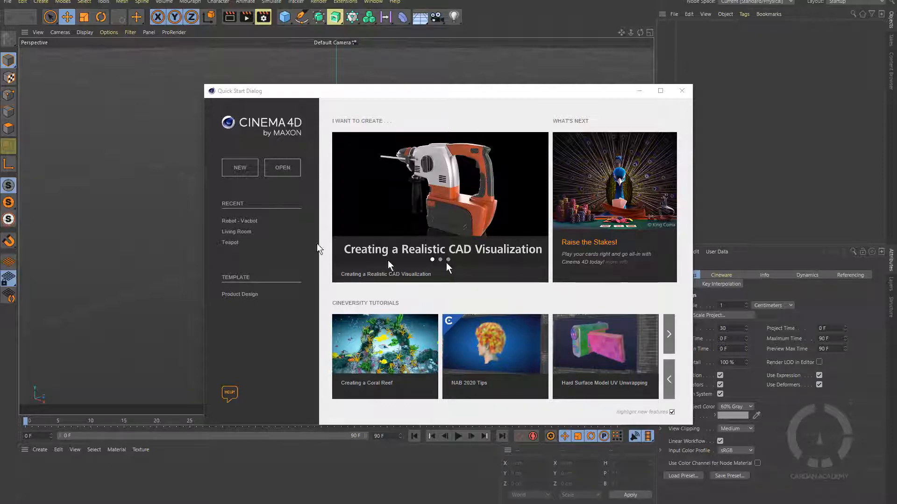
Open the Robot - Vacbot scene, expand VACBOT, and orbit to a lower front view.
left_click(242, 223)
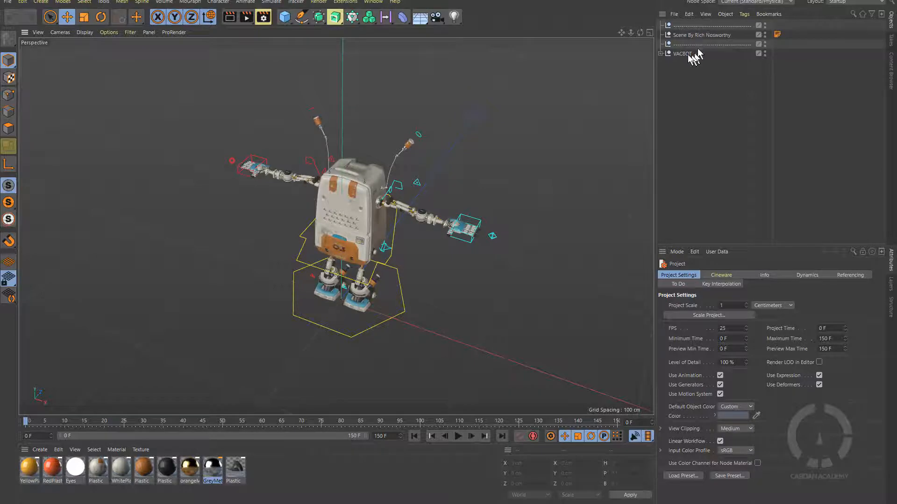
left_click(660, 54)
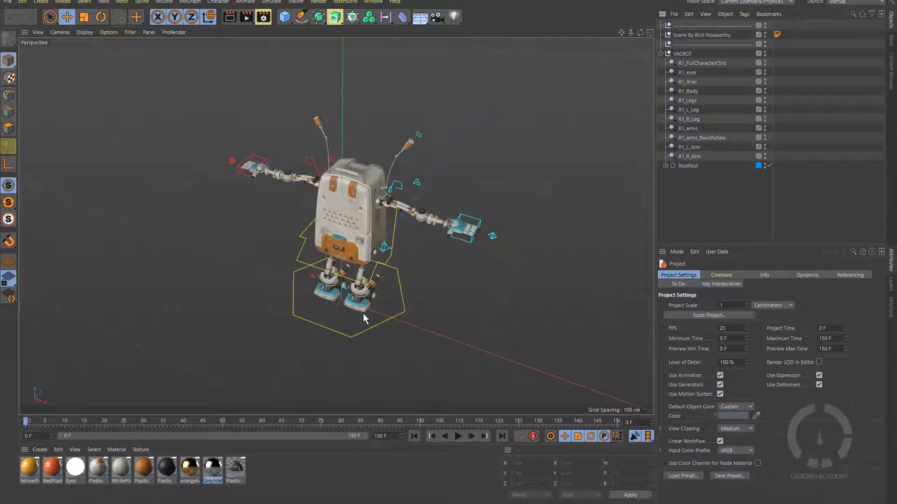
left_click_drag(363, 313, 362, 257, "alt")
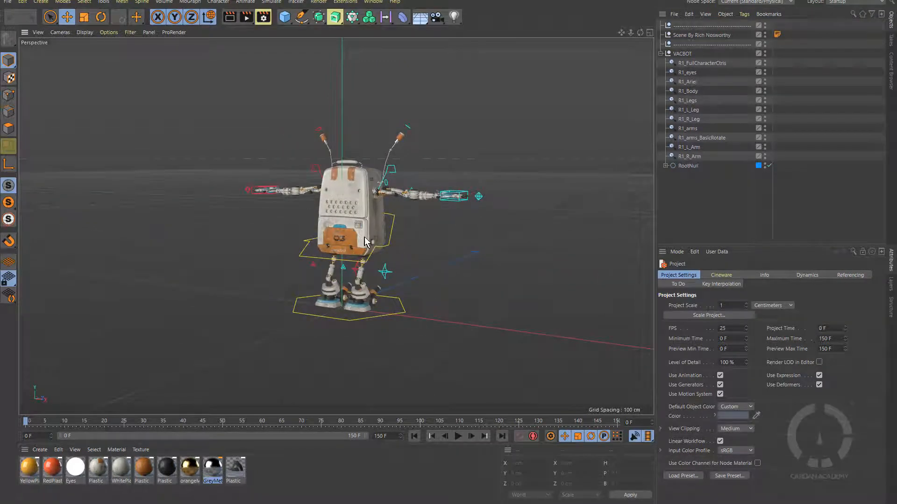
left_click(284, 19)
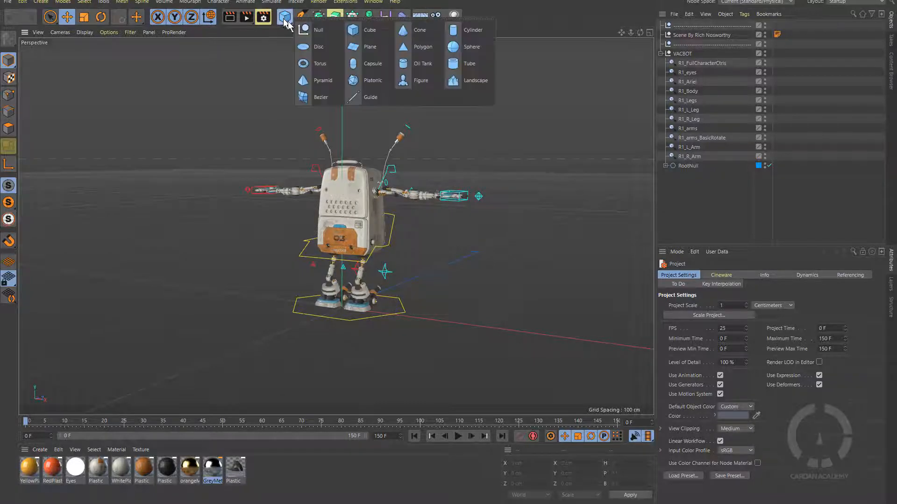
left_click(368, 29)
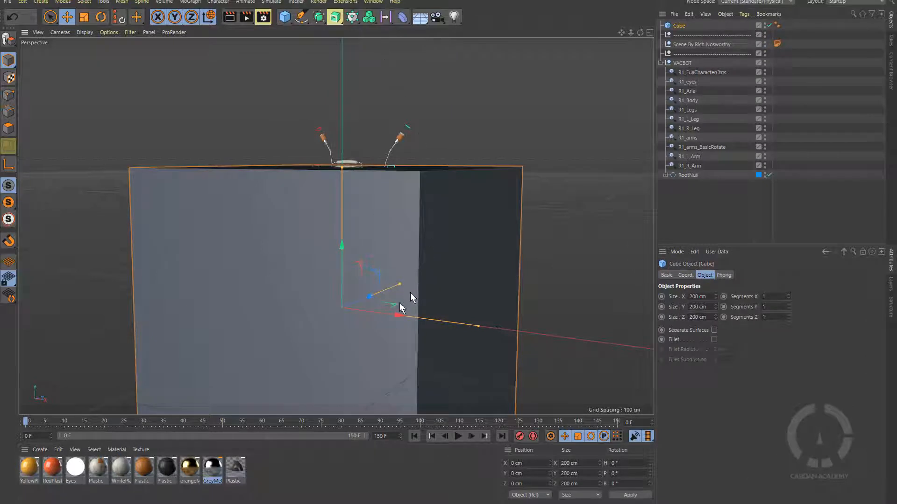
key("Delete")
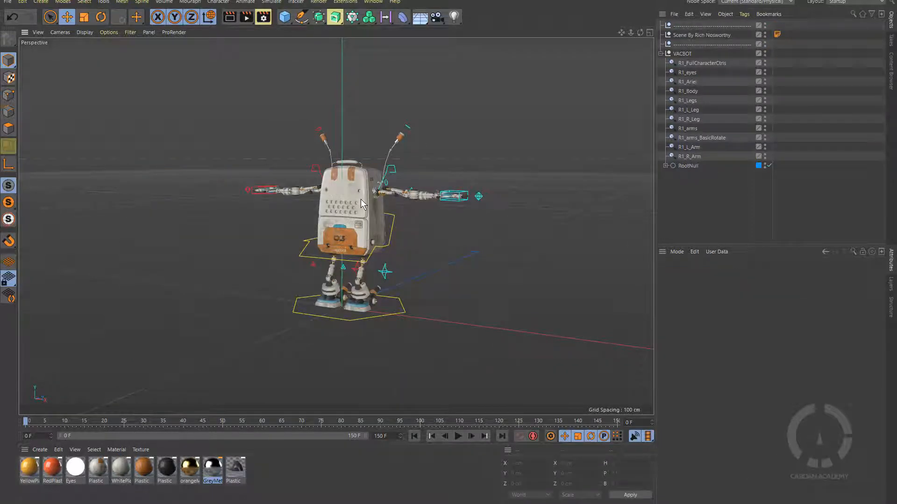
scroll(361, 199, "up", 5)
scroll(360, 199, "up", 6)
scroll(360, 214, "down", 5)
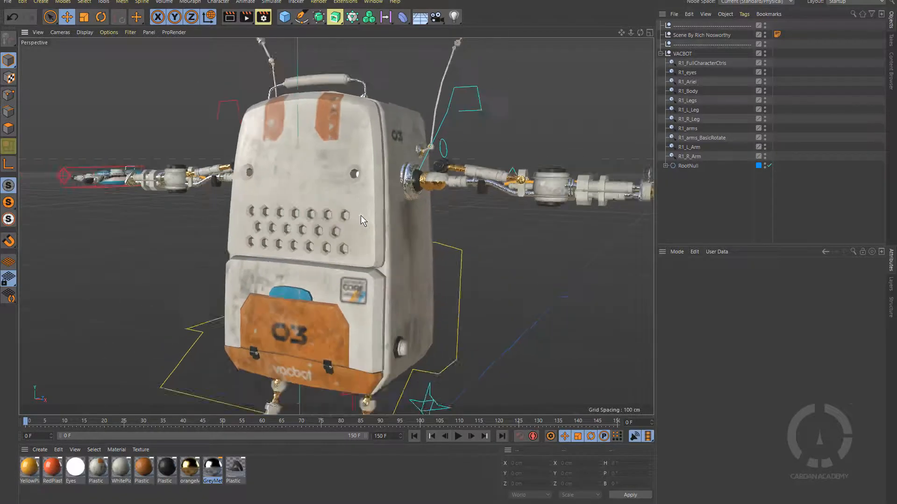
left_click_drag(347, 216, 368, 227, "alt")
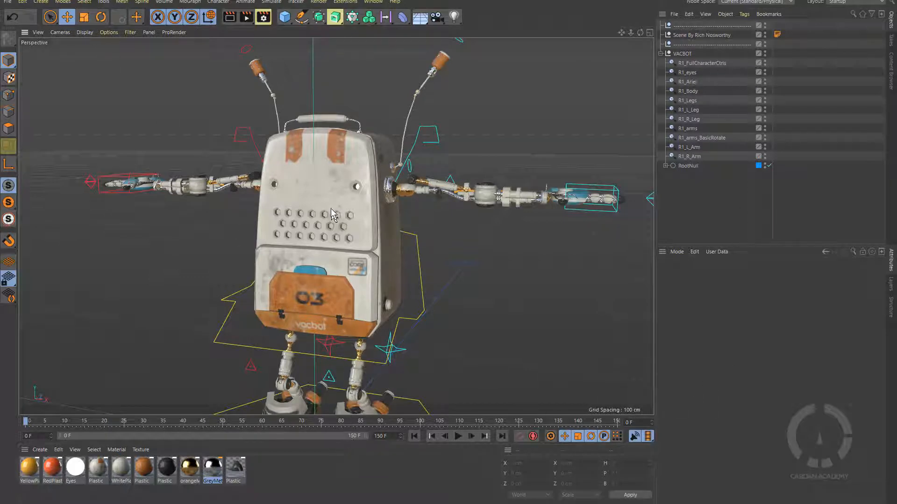
left_click(8, 2)
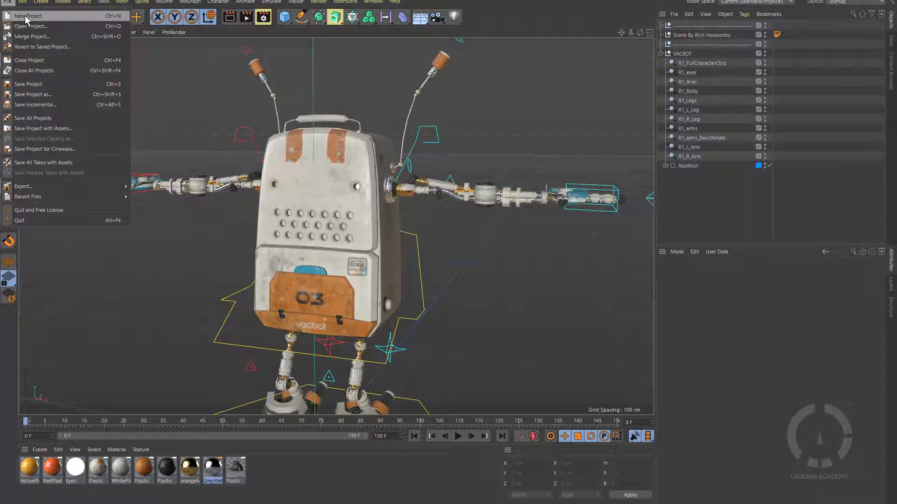
mouse_move(21, 4)
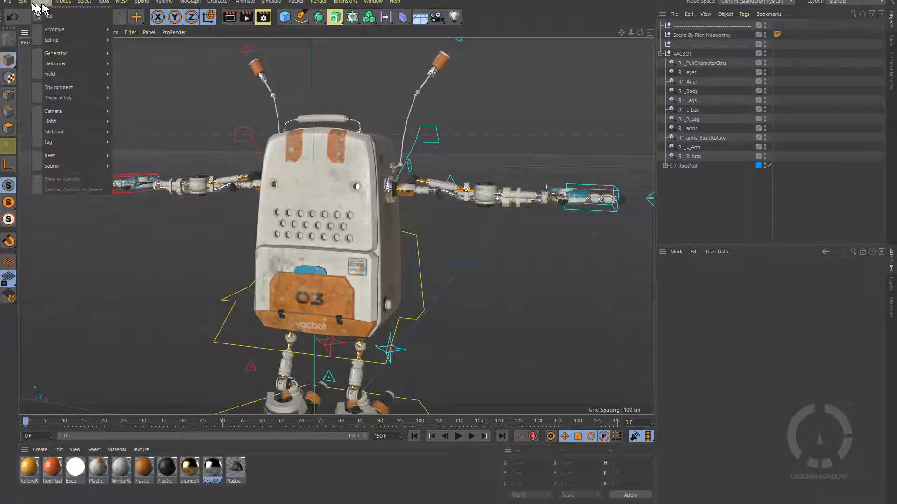
mouse_move(61, 5)
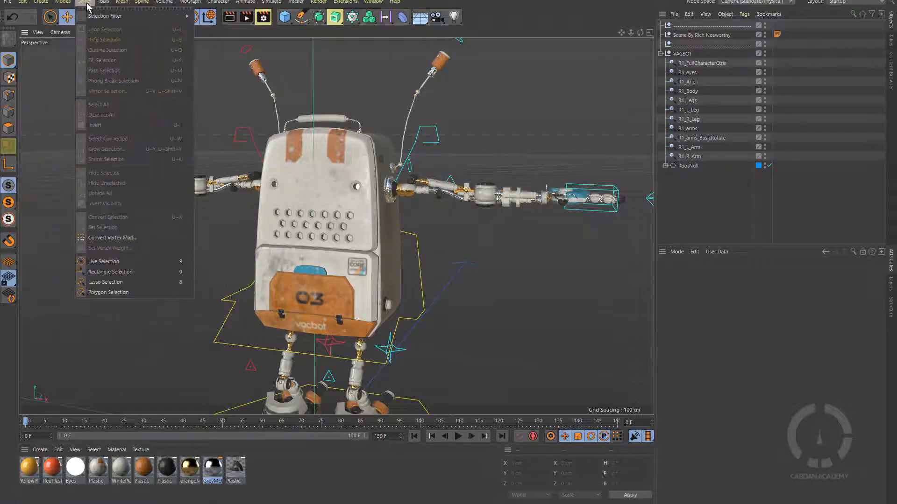
mouse_move(139, 6)
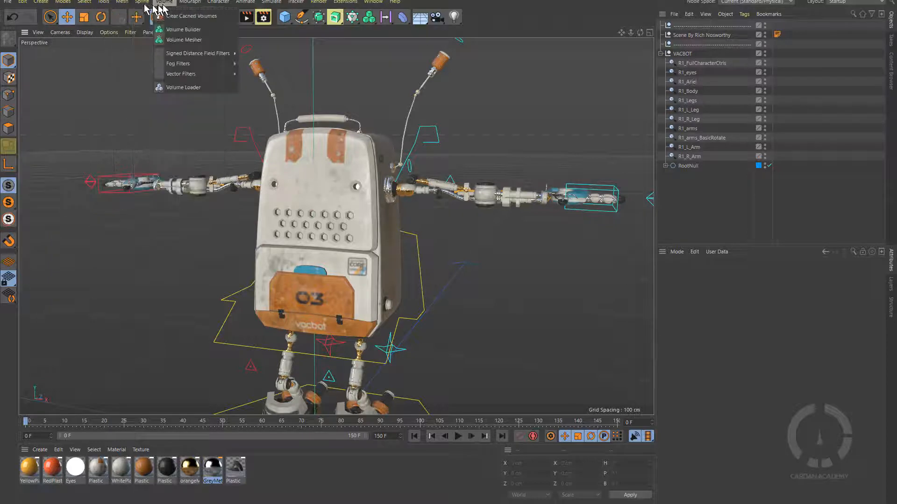
mouse_move(246, 6)
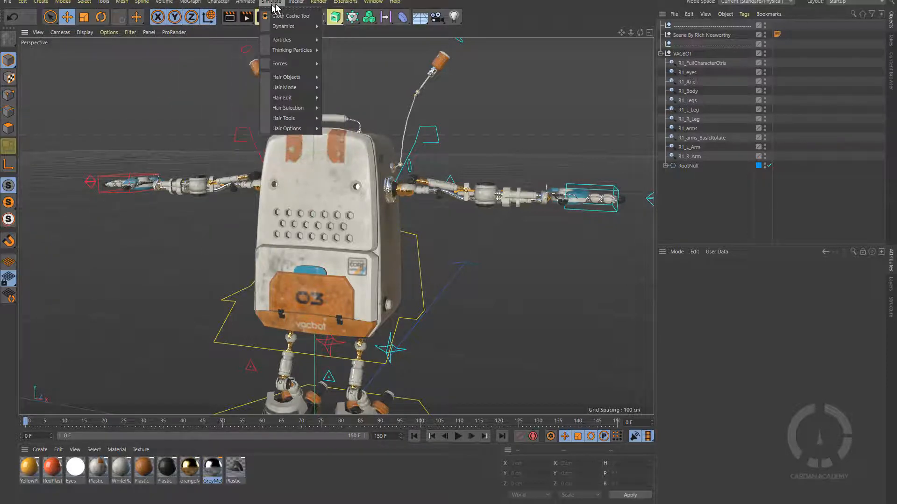
mouse_move(395, 4)
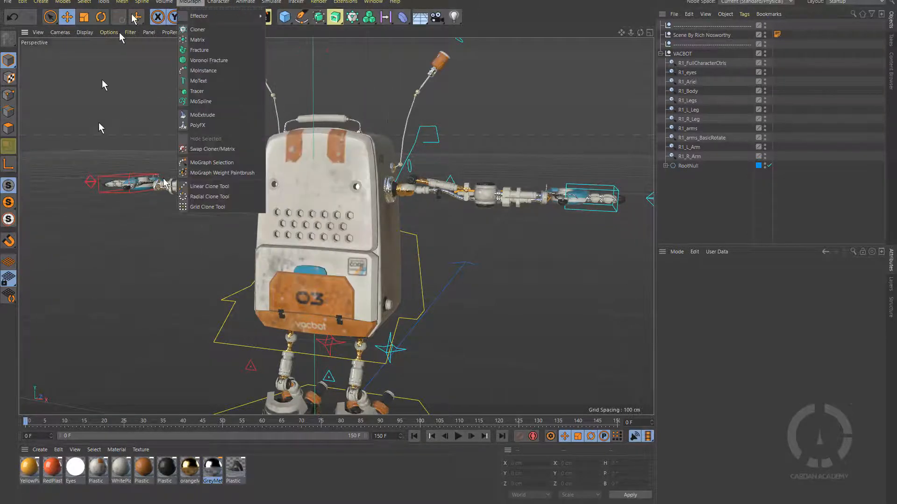
left_click(736, 346)
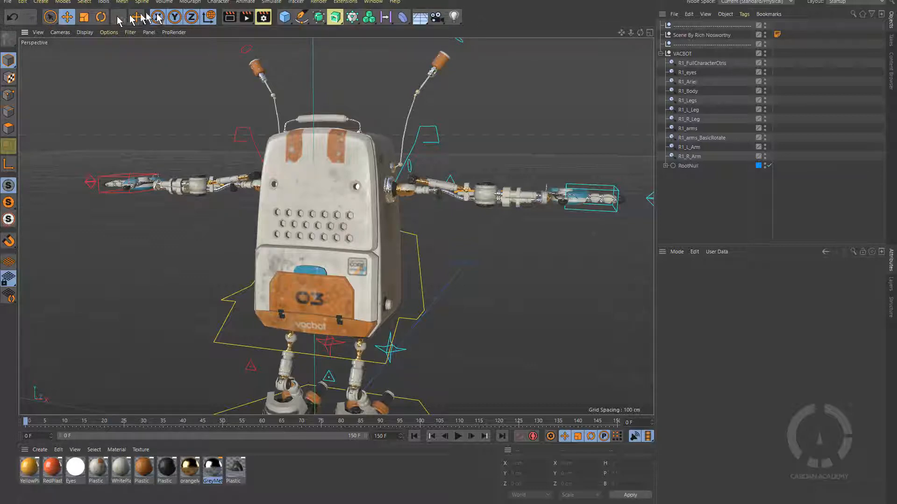
Cycle through Live Selection, Scale, Rotate and Move, ending on Live Selection with key 9.
left_click(50, 17)
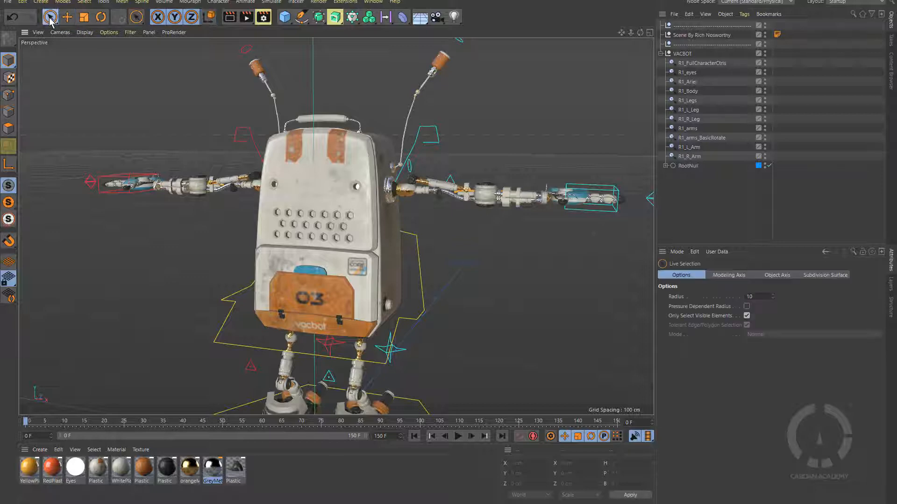
left_click(84, 19)
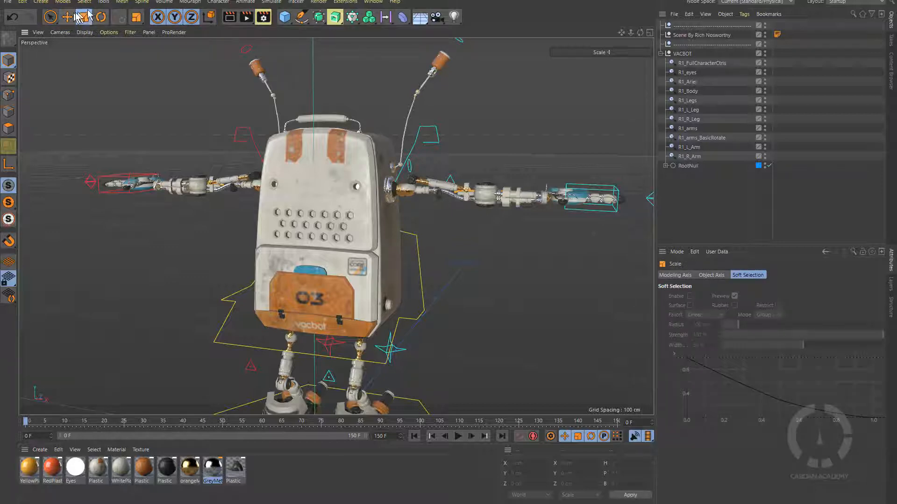
left_click(102, 19)
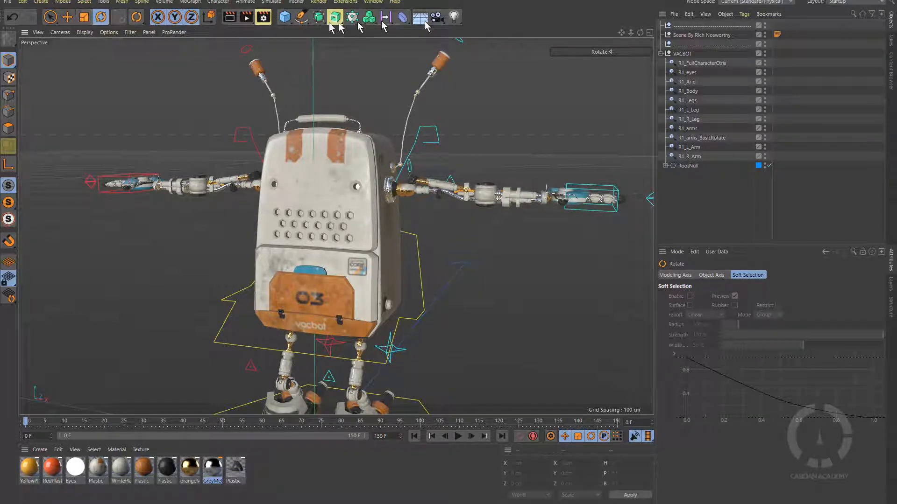
left_click(54, 19)
left_click(67, 19)
left_click(84, 20)
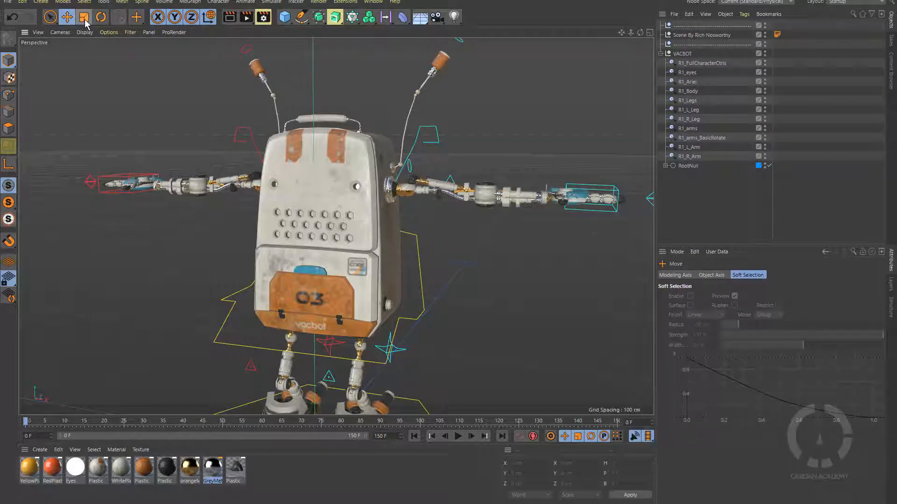
left_click(69, 20)
key("9")
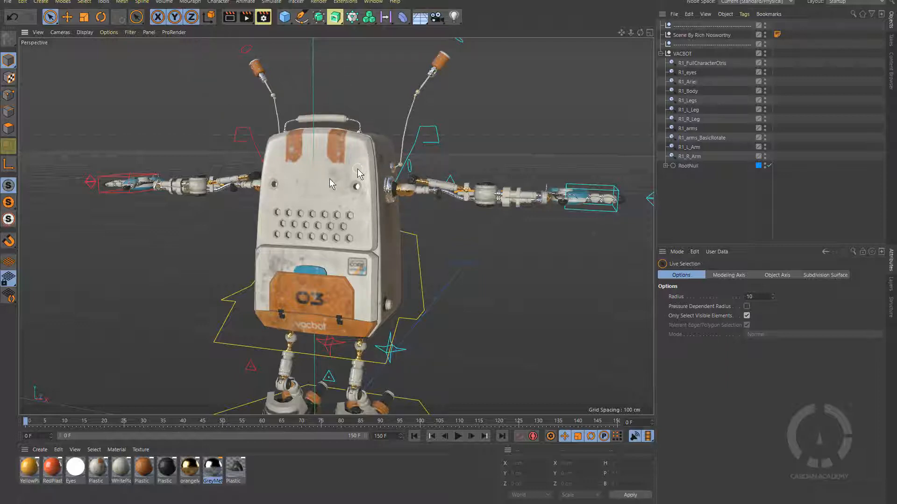
Switch from Move to Scale (T), finishing on the Rotate tool (R).
left_click(67, 18)
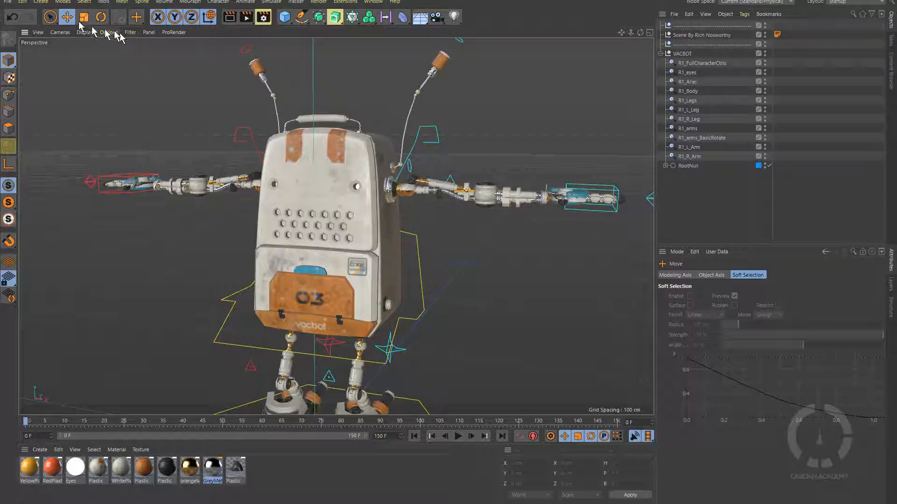
key("t")
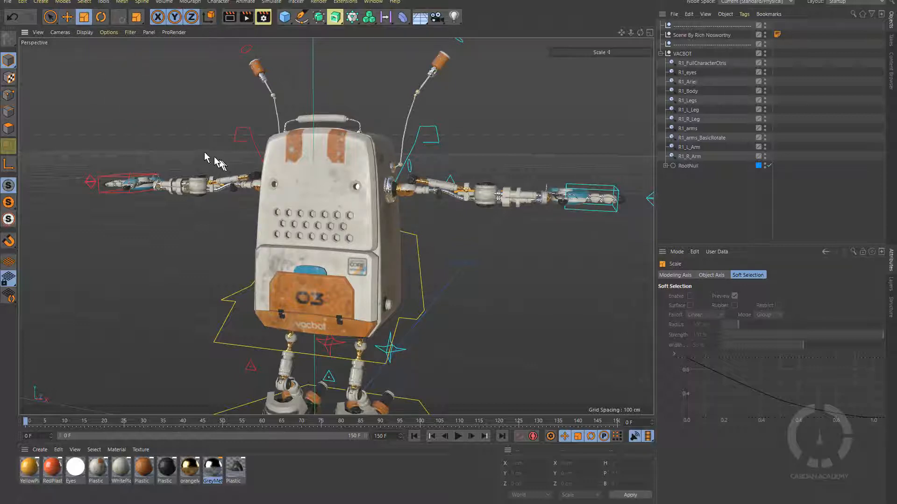
key("r")
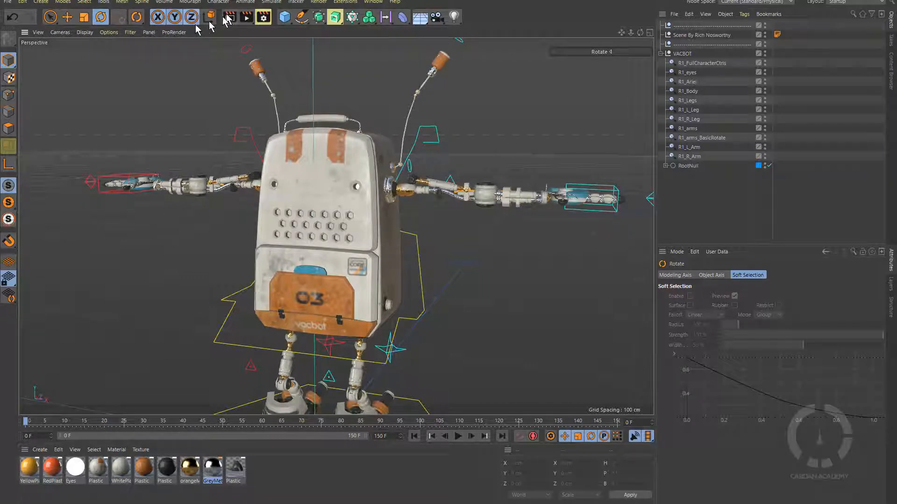
left_click(284, 22)
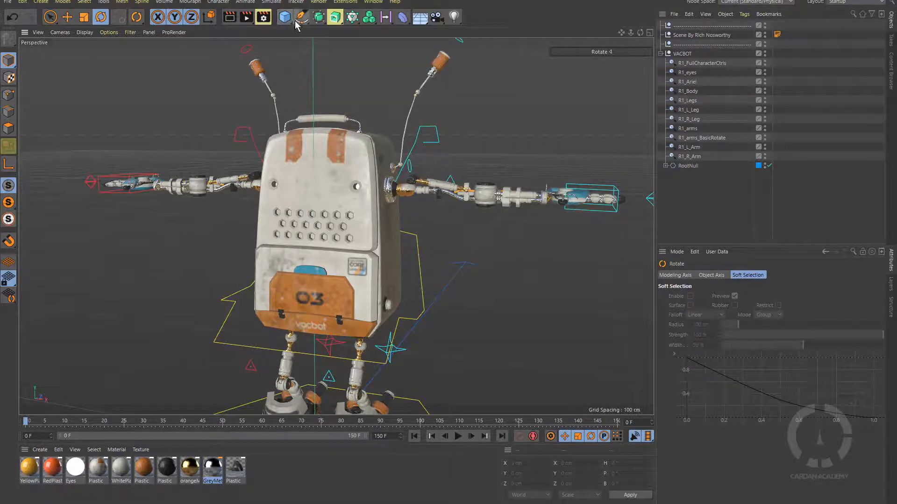
left_click(299, 21)
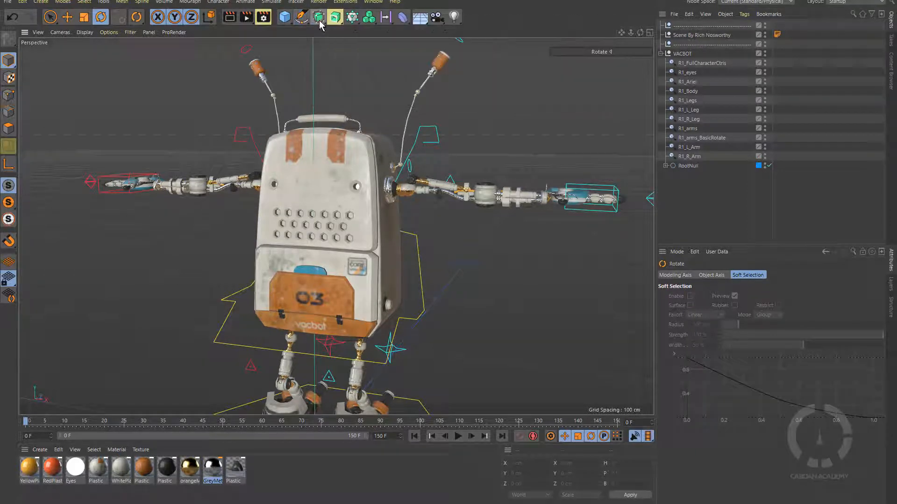
left_click(318, 20)
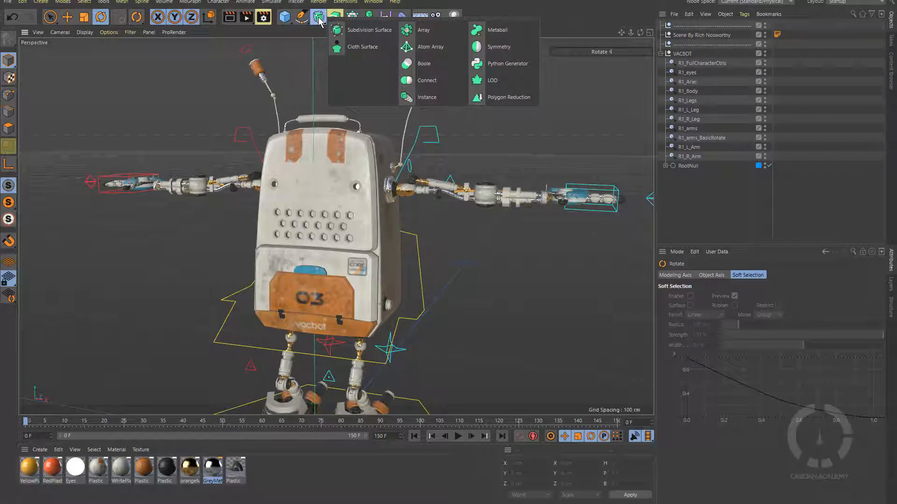
left_click(319, 20)
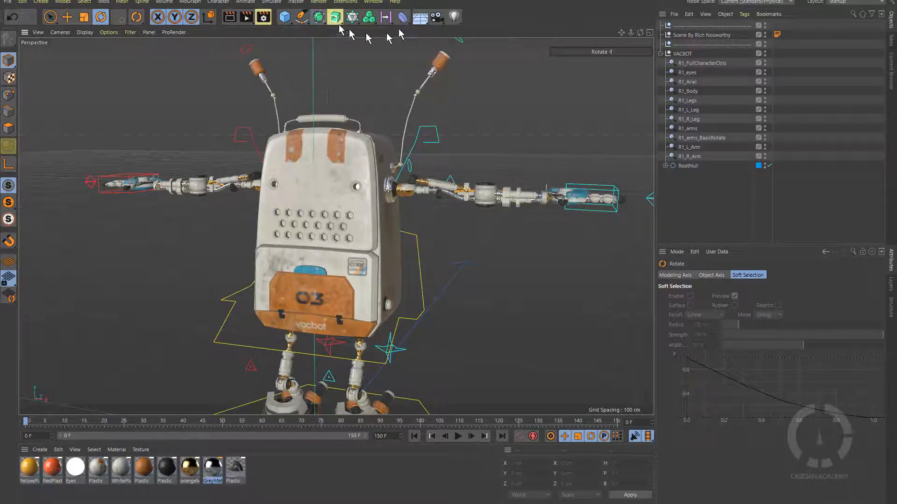
left_click(340, 23)
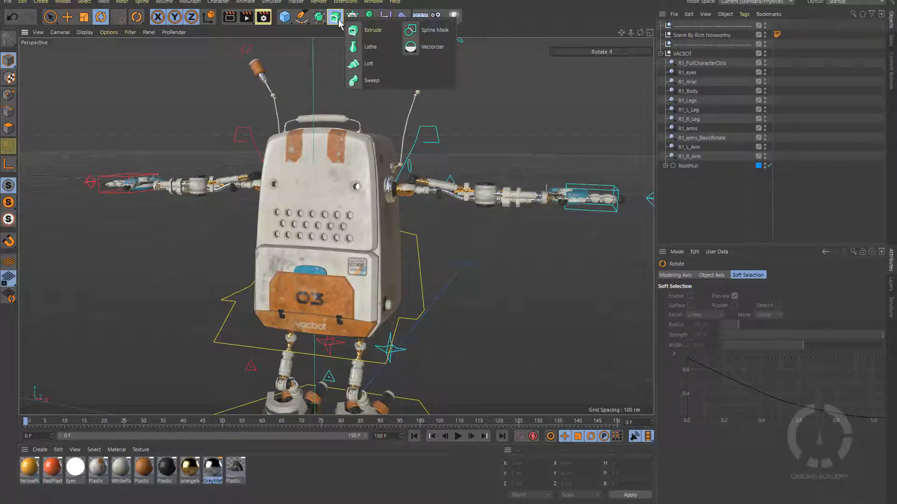
left_click(340, 25)
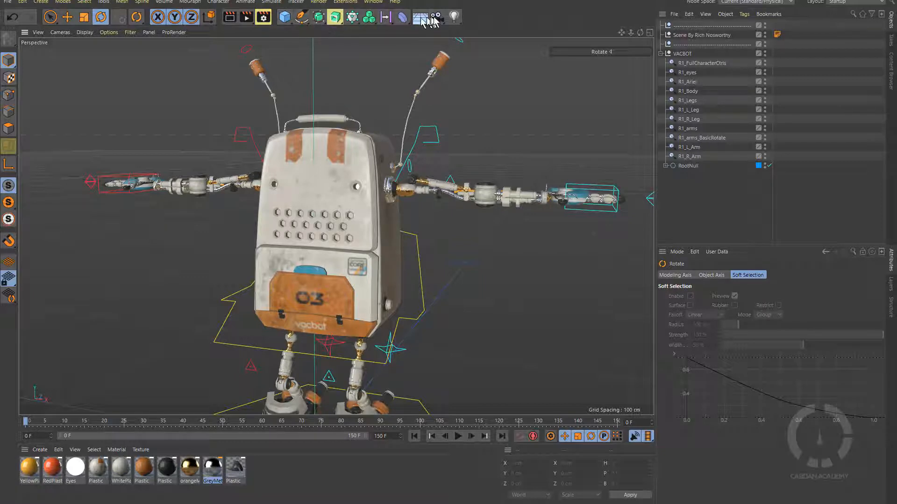
Add a light and move it up to about 122 cm, then to the robot's upper left.
left_click(455, 18)
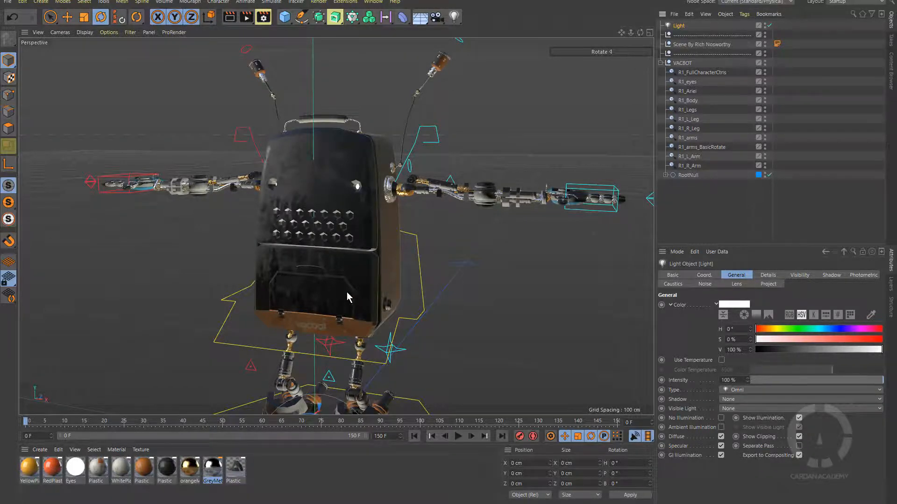
scroll(347, 292, "down", 6)
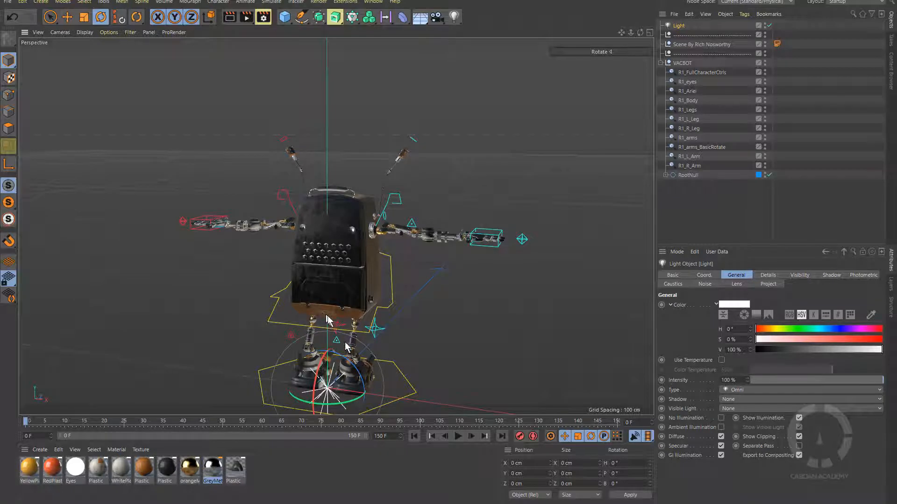
key("e")
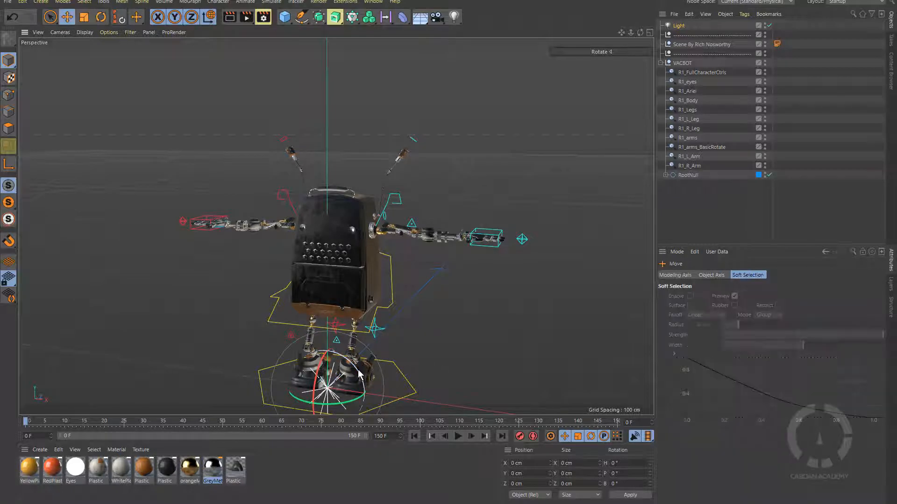
left_click_drag(327, 325, 335, 99)
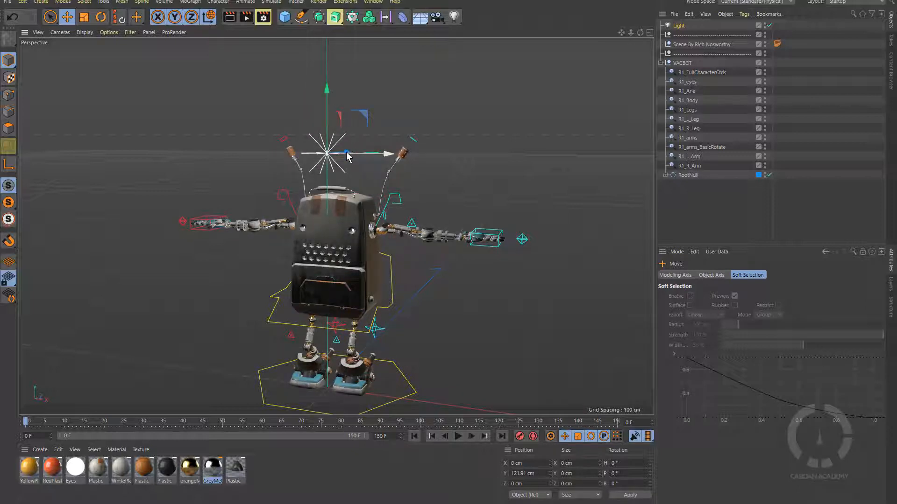
left_click_drag(346, 149, 134, 270)
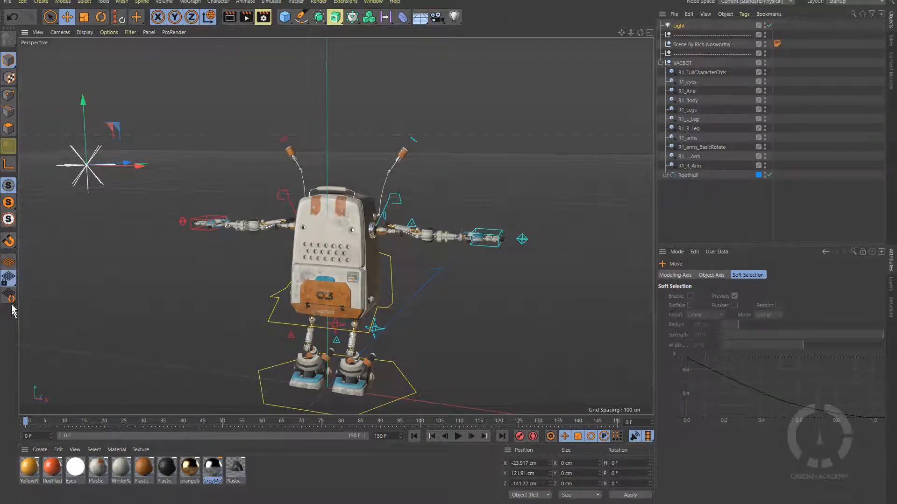
Open the orange Plastic material and set its colour hue to 271° with 0% brightness.
left_click(8, 128)
double_click(144, 467)
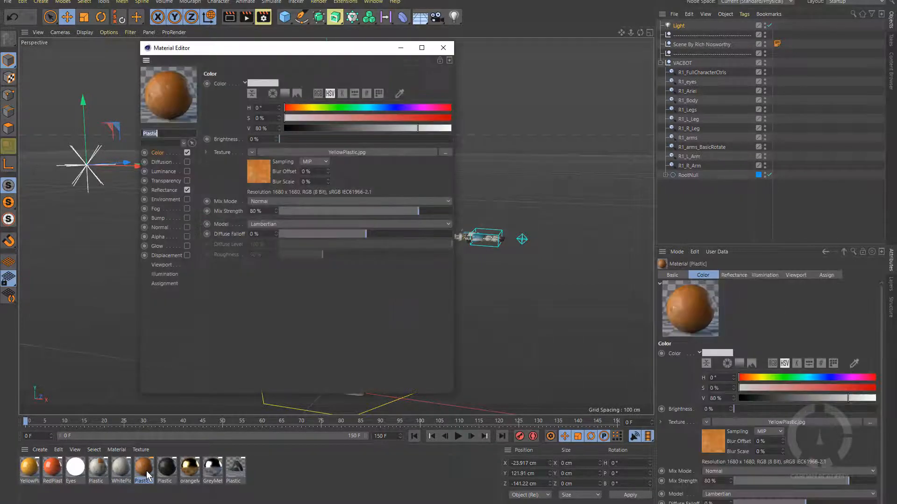
left_click_drag(264, 46, 573, 54)
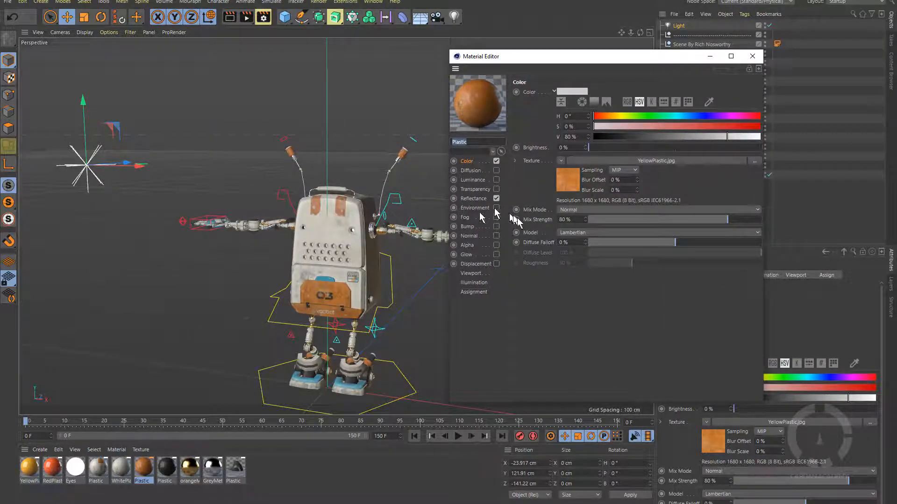
left_click_drag(617, 115, 719, 116)
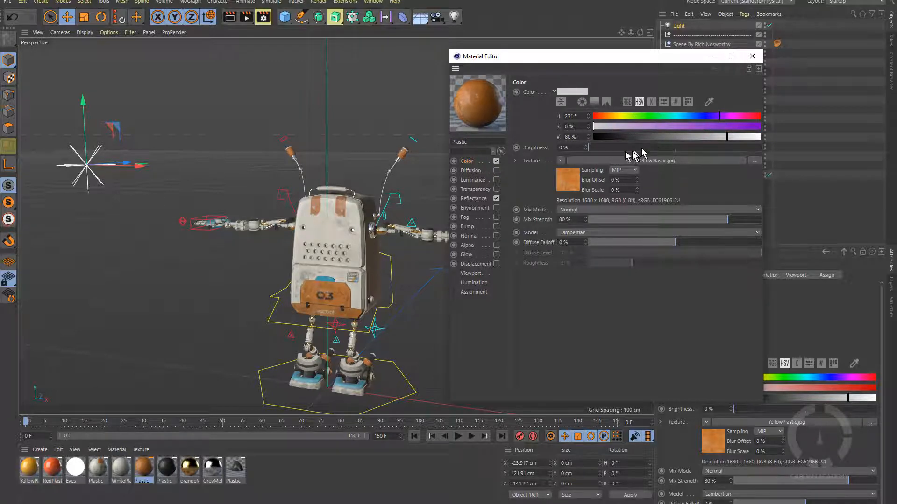
left_click_drag(598, 150, 568, 160)
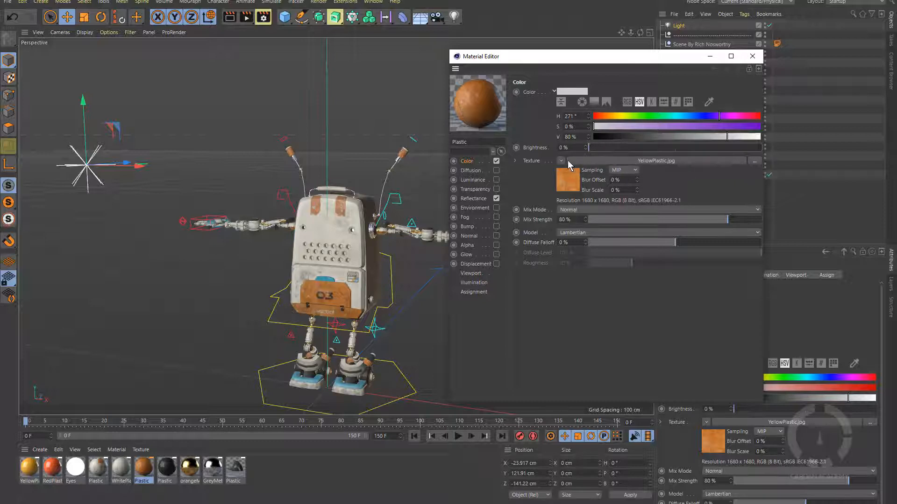
Clear the YellowPlastic.jpg texture from the antenna-tip material.
left_click(560, 161)
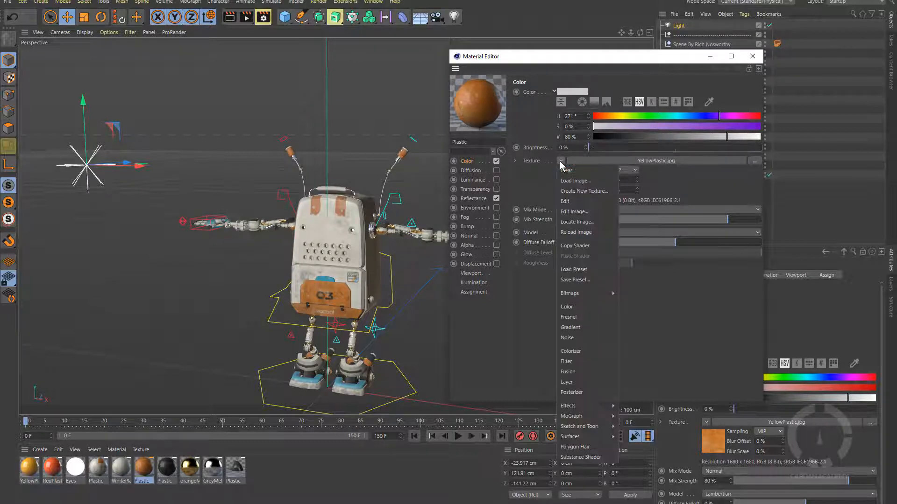
left_click(568, 169)
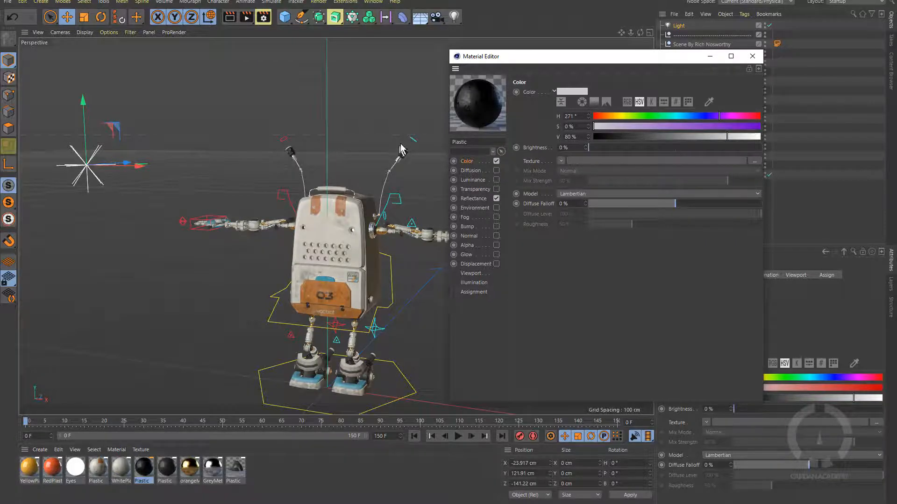
scroll(402, 150, "up", 10)
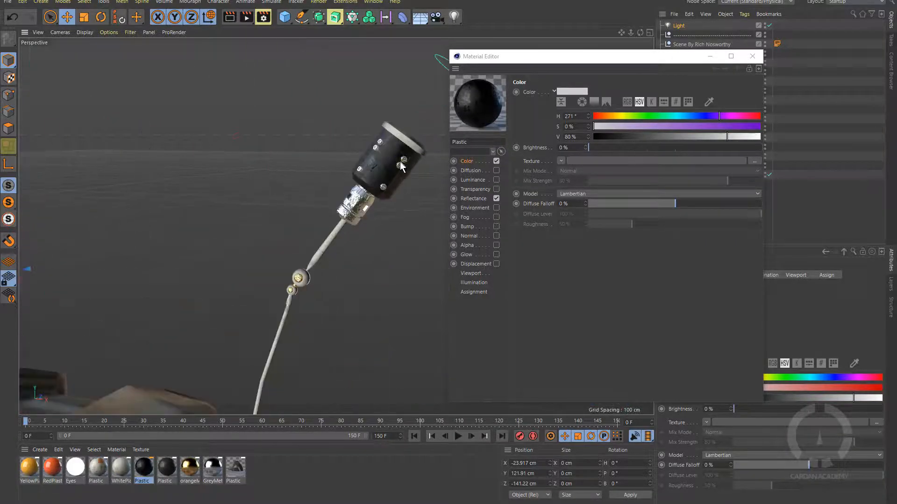
scroll(402, 163, "up", 3)
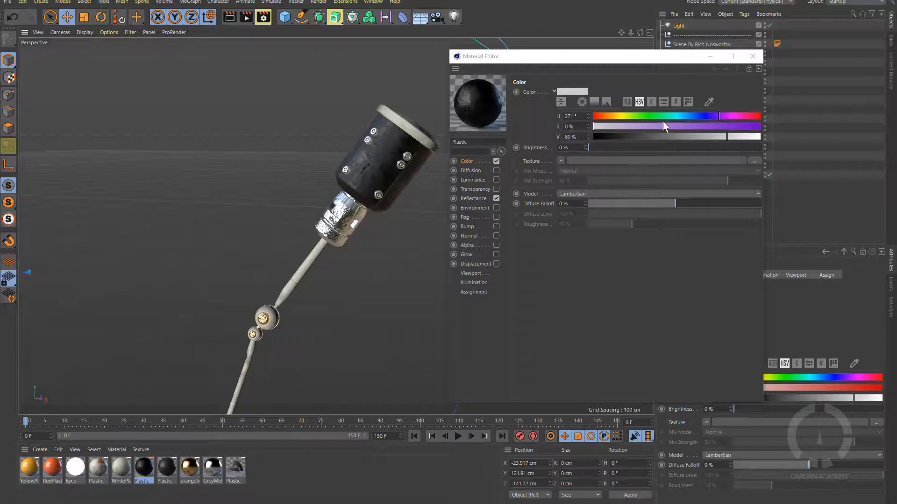
Make the antenna tips red: hue 345°, saturation 94%, brightness 68%.
left_click_drag(665, 126, 753, 116)
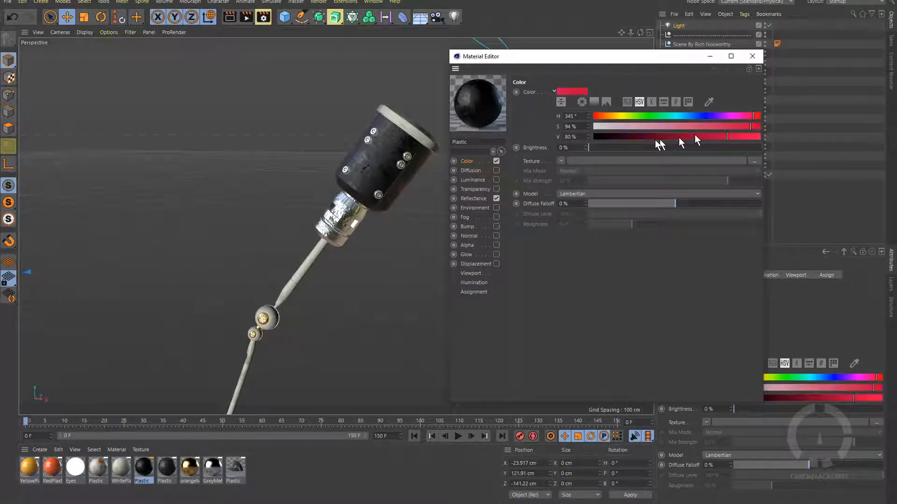
left_click_drag(595, 150, 697, 157)
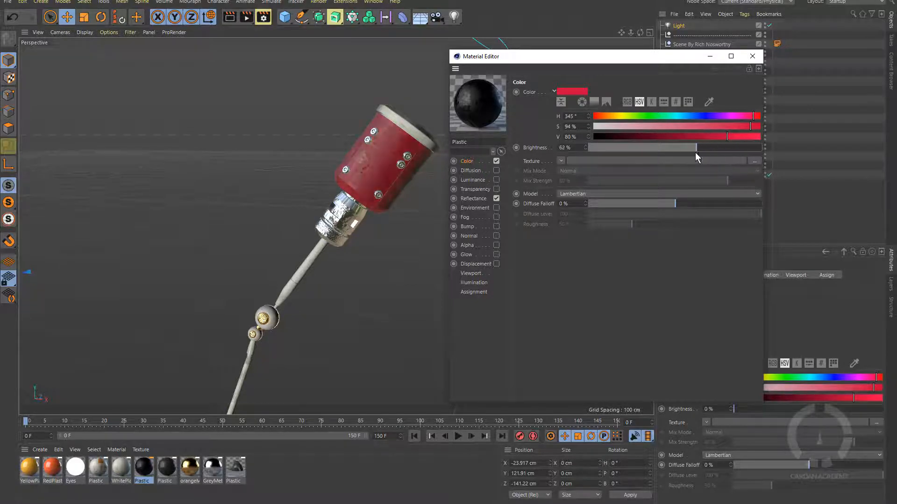
scroll(319, 257, "down", 10)
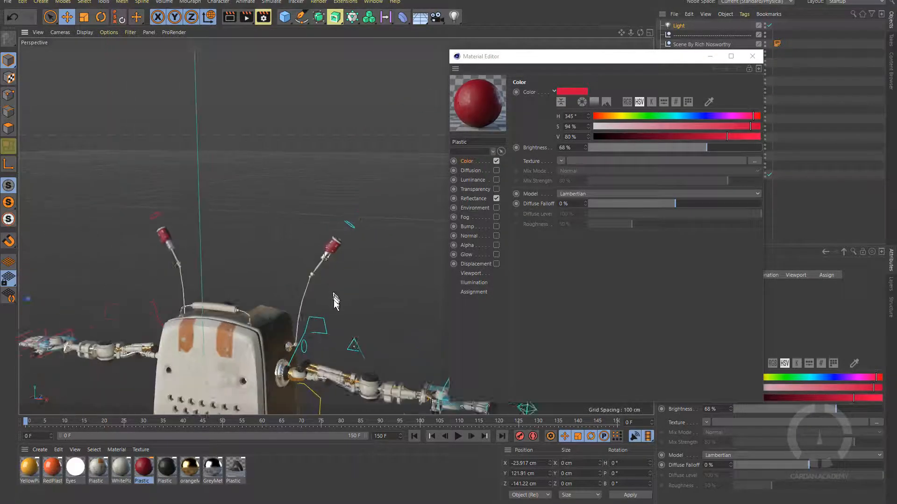
left_click_drag(365, 273, 332, 226, "alt")
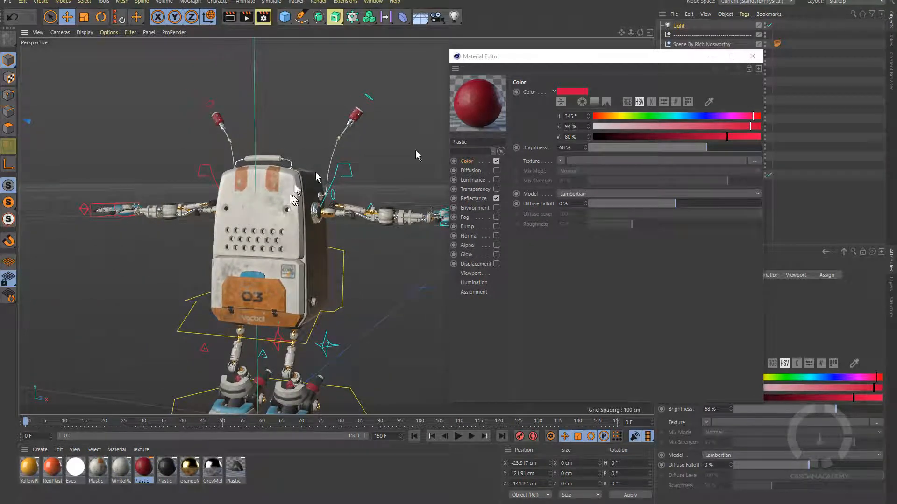
left_click(752, 57)
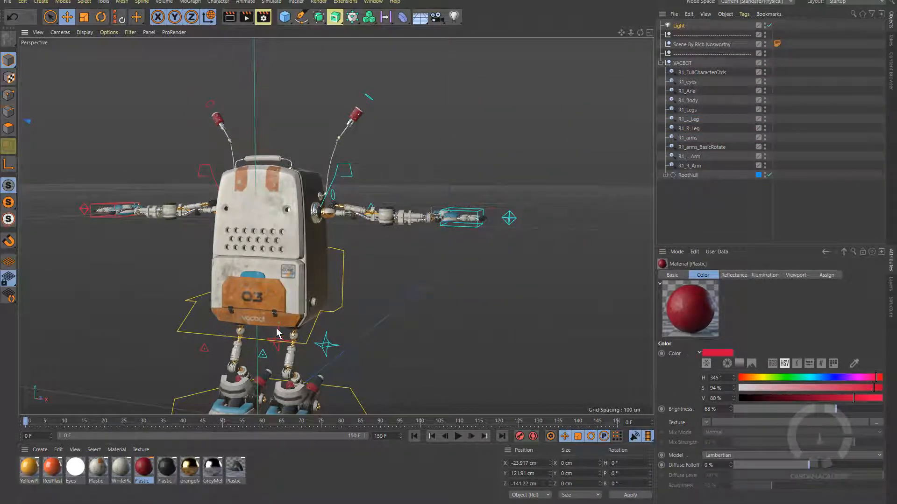
Test clearing WhitePlastic's PlasticDirt.jpg texture, undo it, then open the body's Plastic material.
double_click(127, 468)
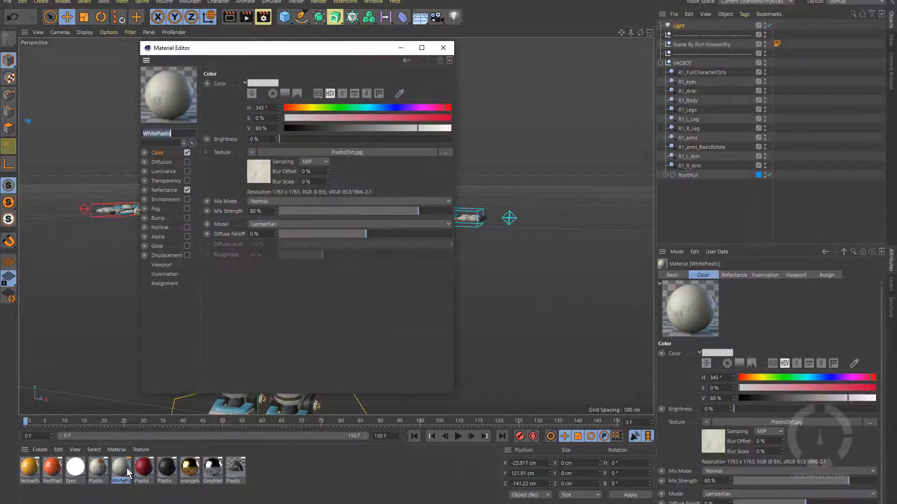
left_click_drag(357, 49, 618, 61)
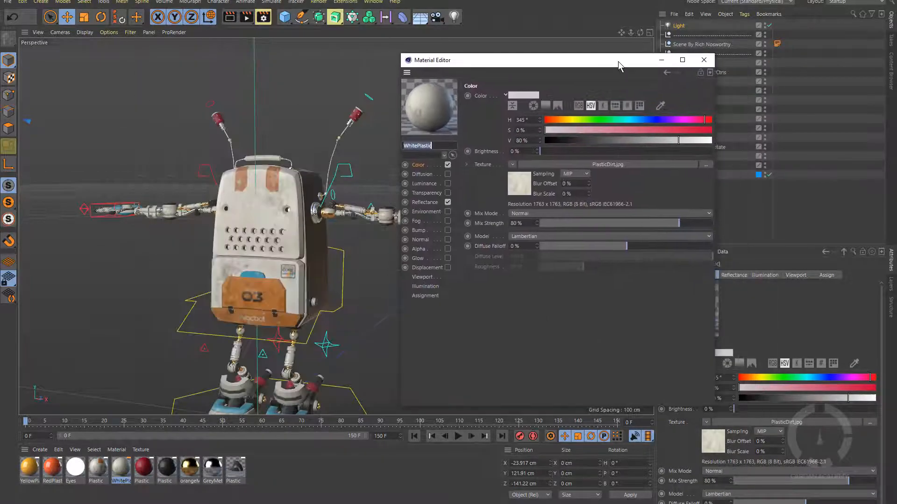
left_click(512, 164)
left_click(518, 176)
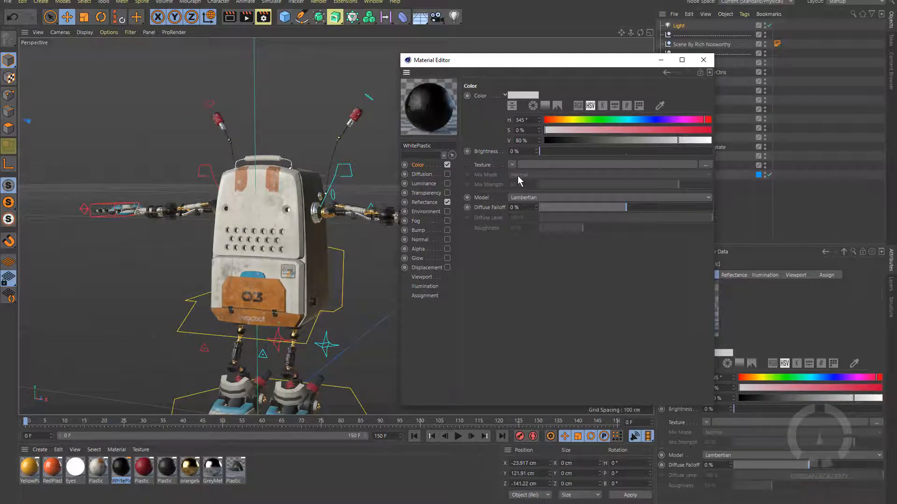
key("ctrl+z")
left_click(703, 60)
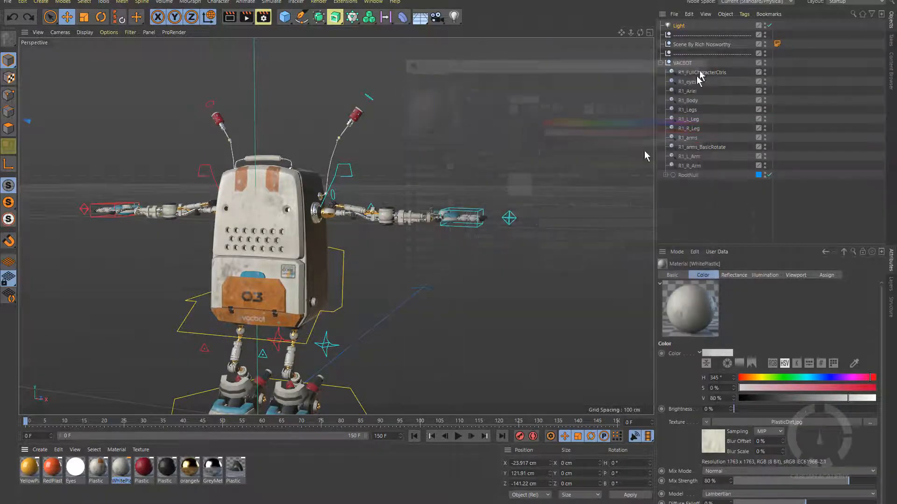
double_click(98, 469)
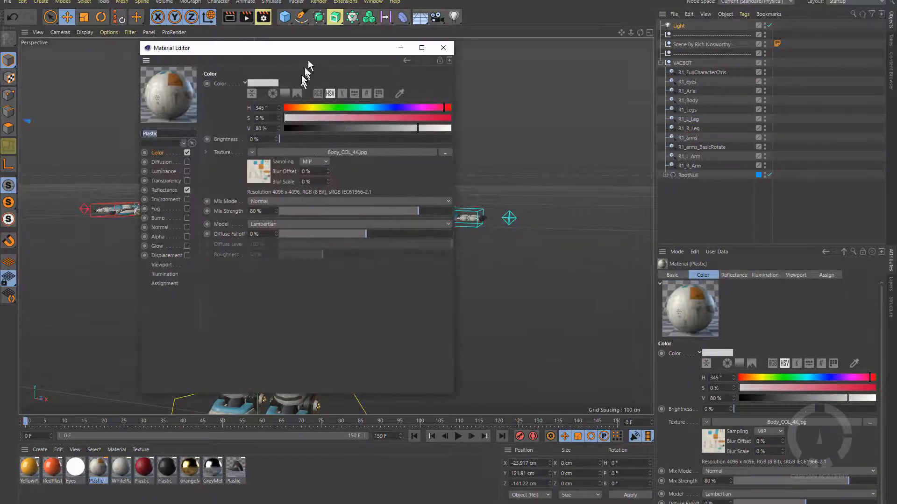
Clear the body material's Body_COL_4K.jpg texture and recolour it teal, then yellow-green.
left_click_drag(309, 50, 598, 101)
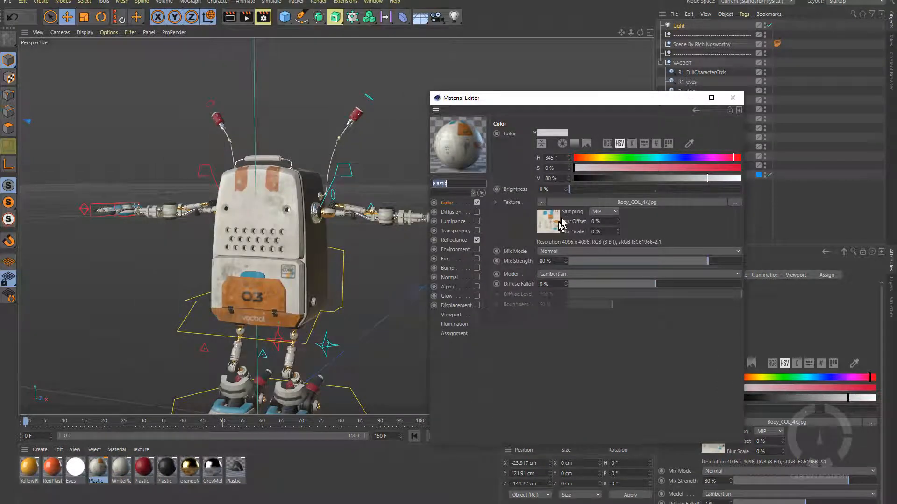
left_click(541, 202)
left_click(548, 212)
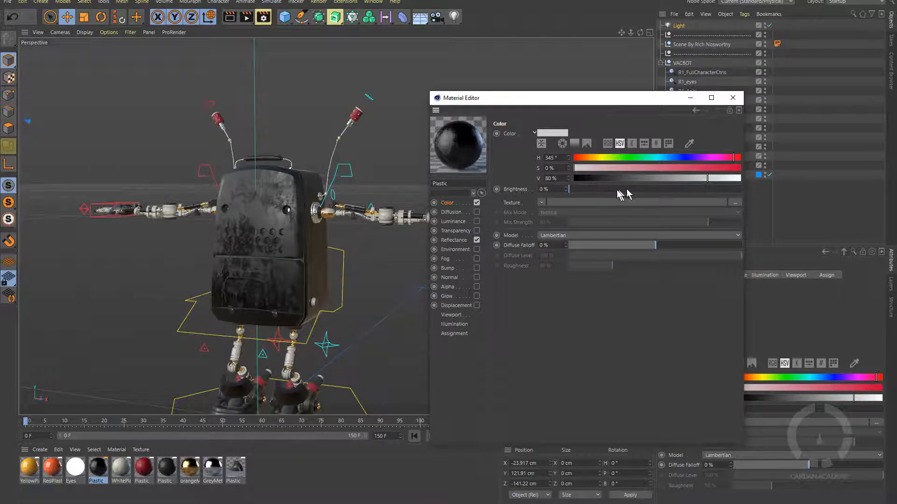
left_click_drag(622, 193, 671, 189)
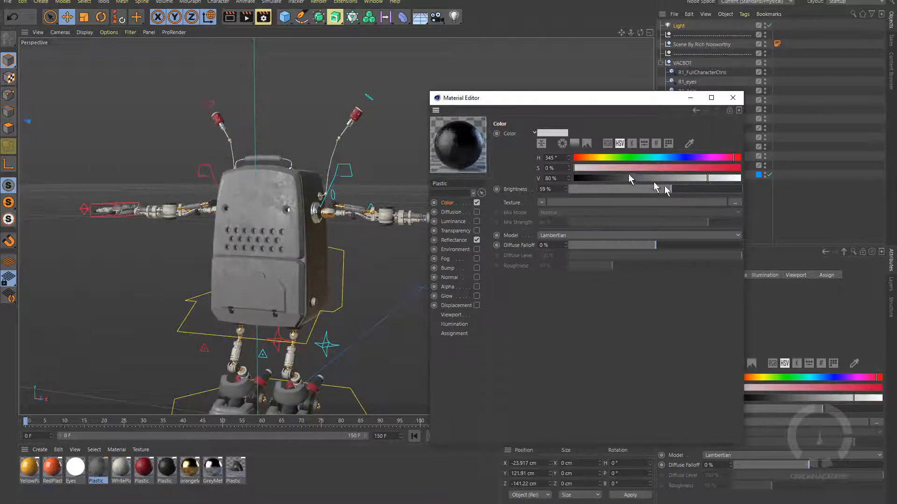
left_click_drag(623, 158, 710, 168)
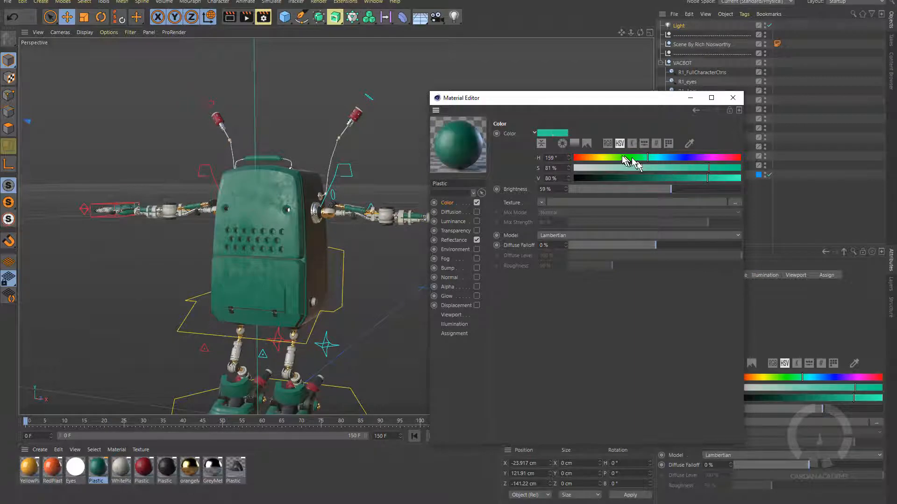
left_click_drag(633, 158, 709, 157)
left_click_drag(611, 98, 581, 97)
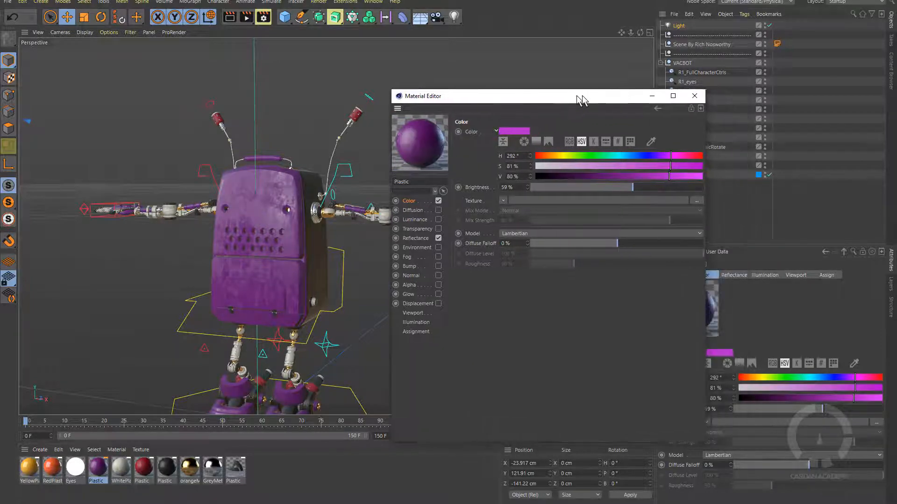
left_click(696, 96)
Undo twice to bring back the Body_COL_4K.jpg texture on the robot body.
left_click_drag(396, 263, 364, 218, "alt")
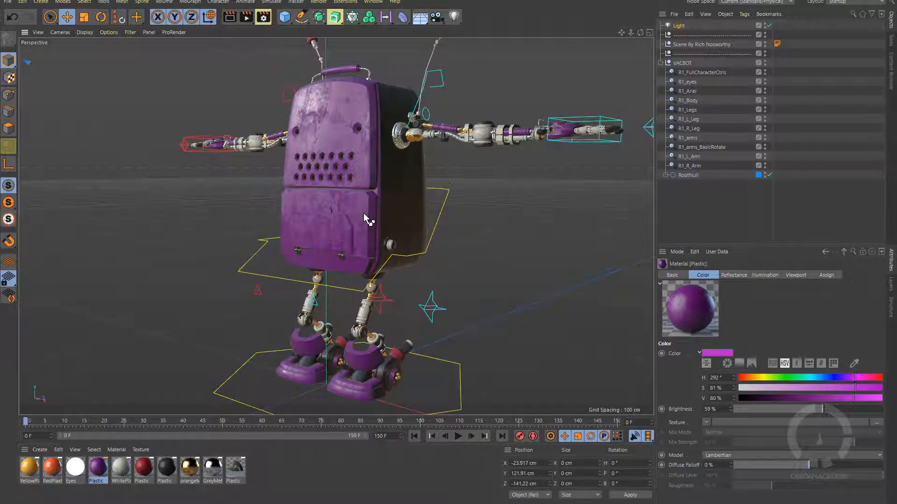
key("ctrl+z")
key("ctrl+z")
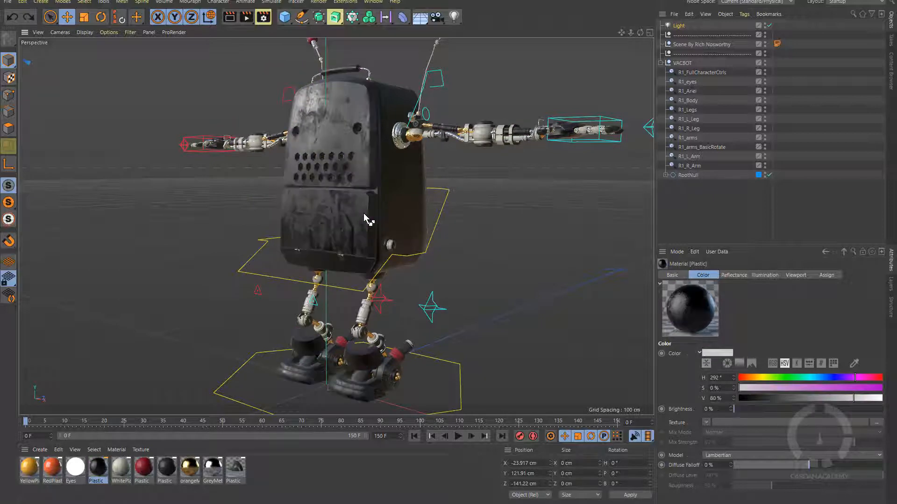
key("ctrl+z")
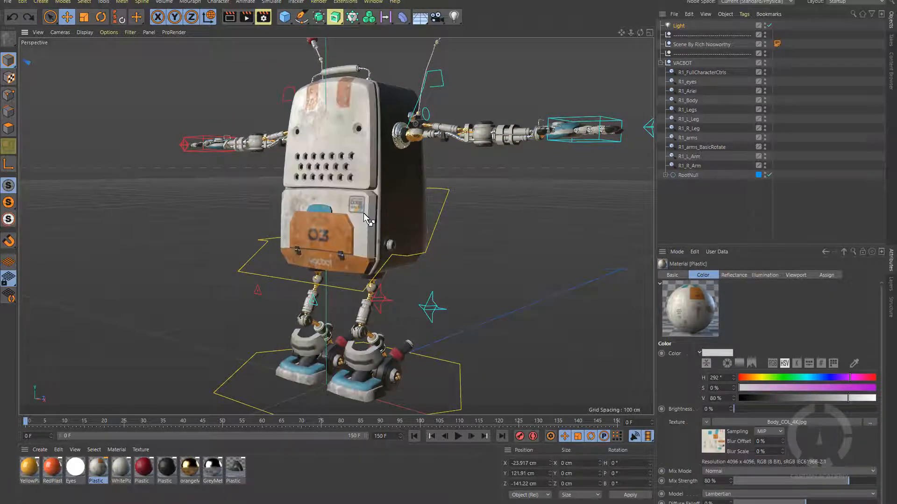
left_click_drag(359, 222, 334, 222, "alt")
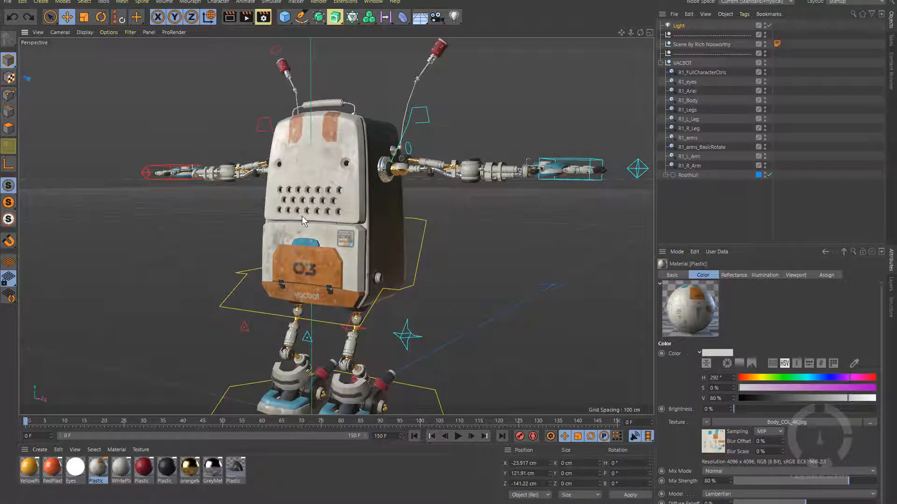
left_click(22, 2)
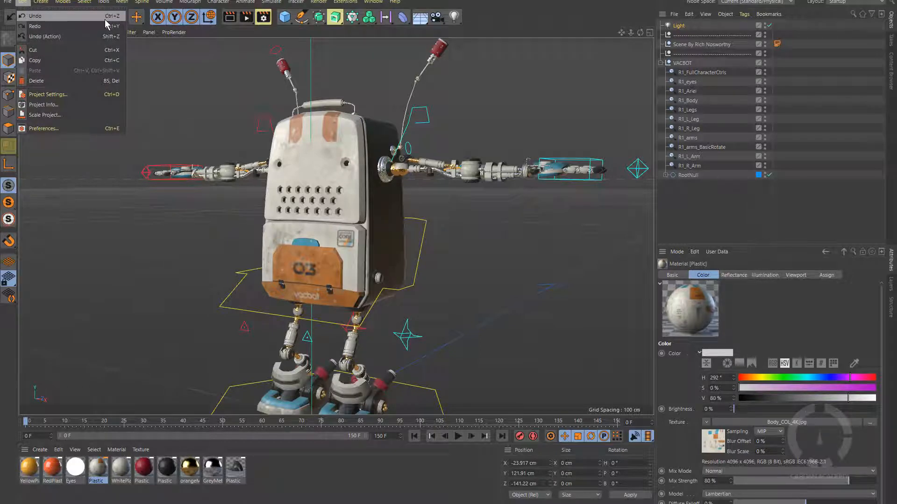
left_click(334, 206)
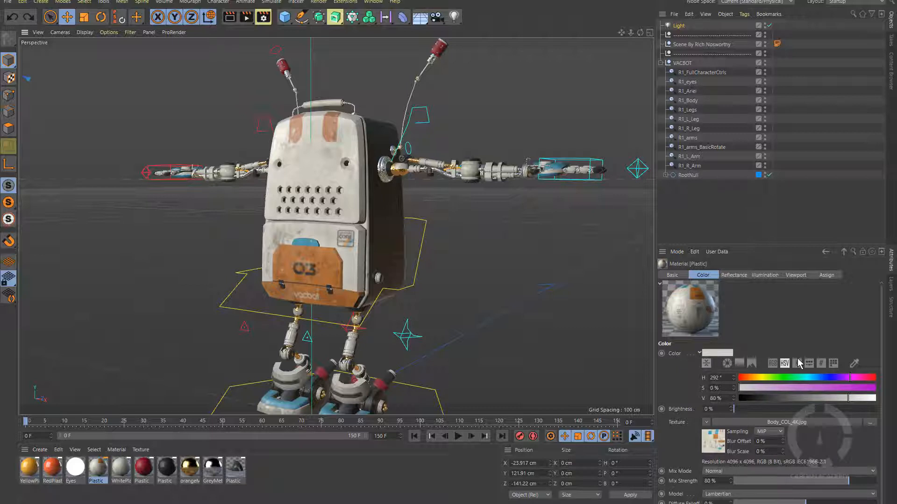
Inspect orangeMetal, R1_FullCharacterCtrls, the Light and the red Plastic material.
left_click(190, 467)
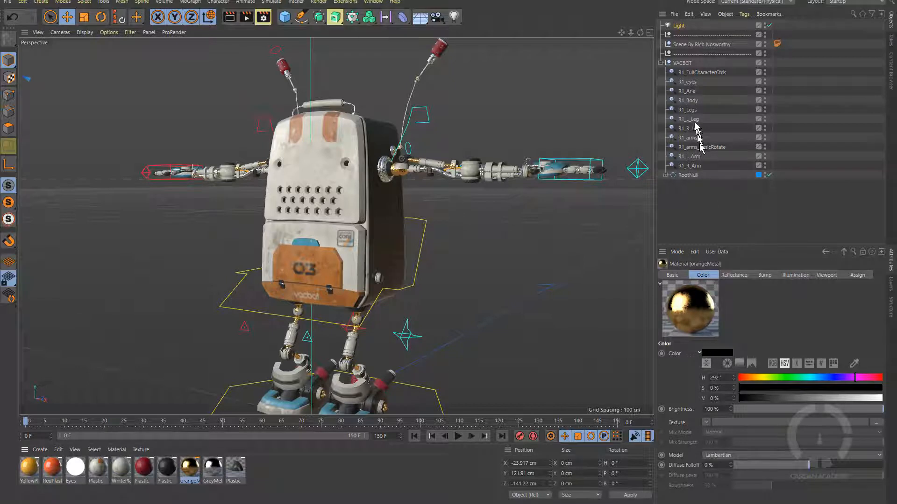
left_click(697, 74)
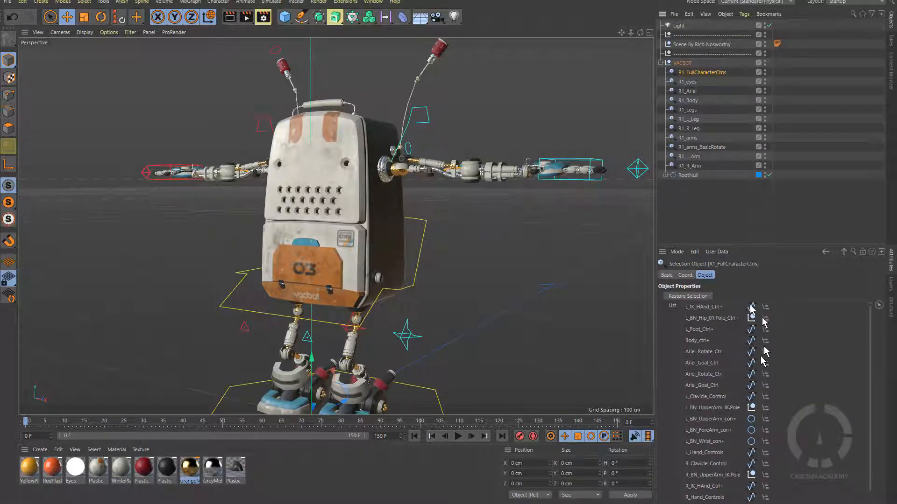
left_click(681, 27)
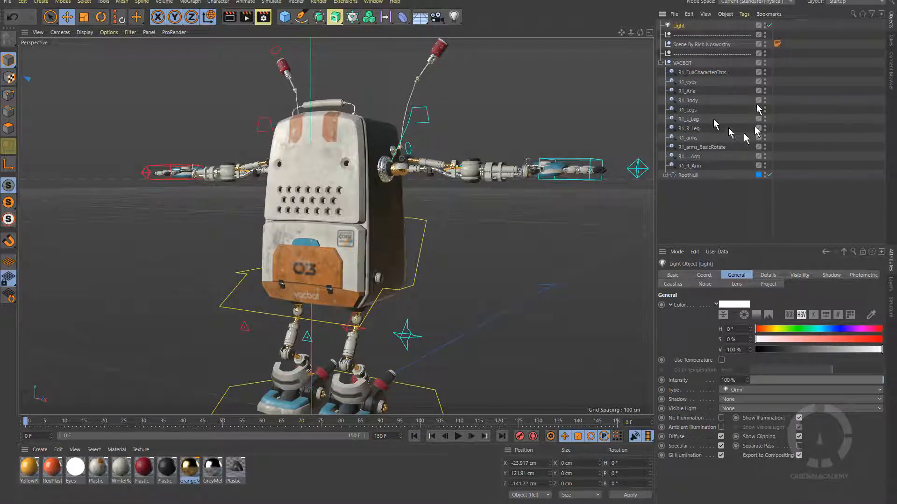
double_click(144, 469)
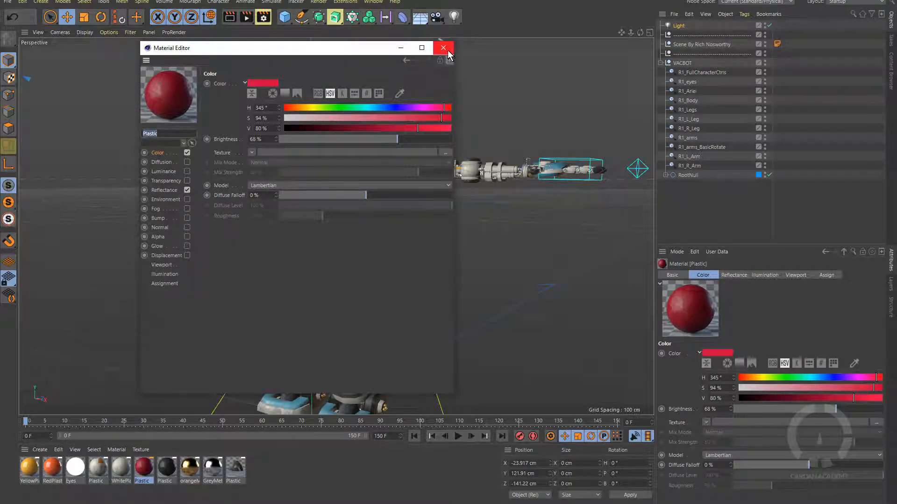
left_click(443, 48)
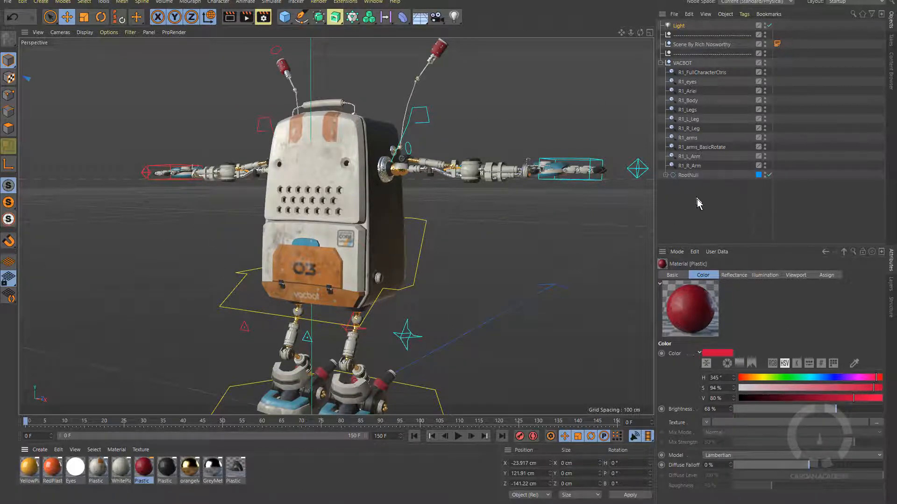
Deselect all objects and collapse the VACBOT hierarchy in the Object Manager.
left_click(702, 212)
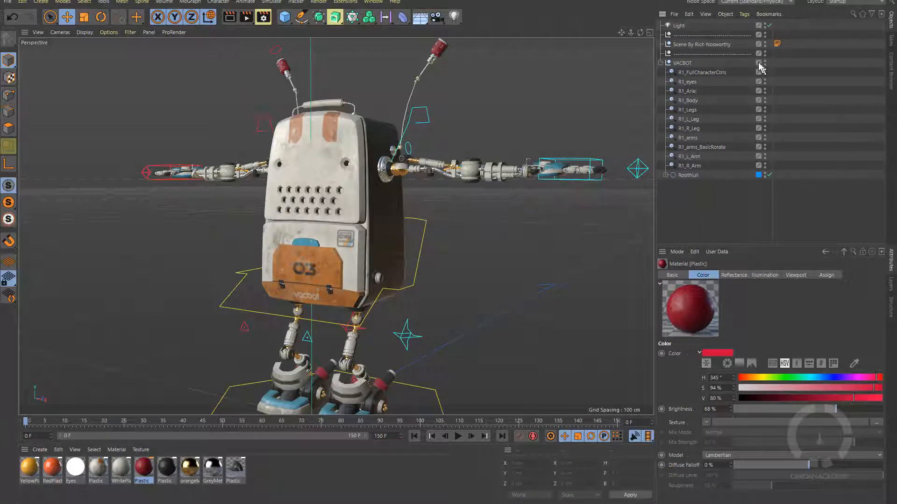
left_click(660, 63)
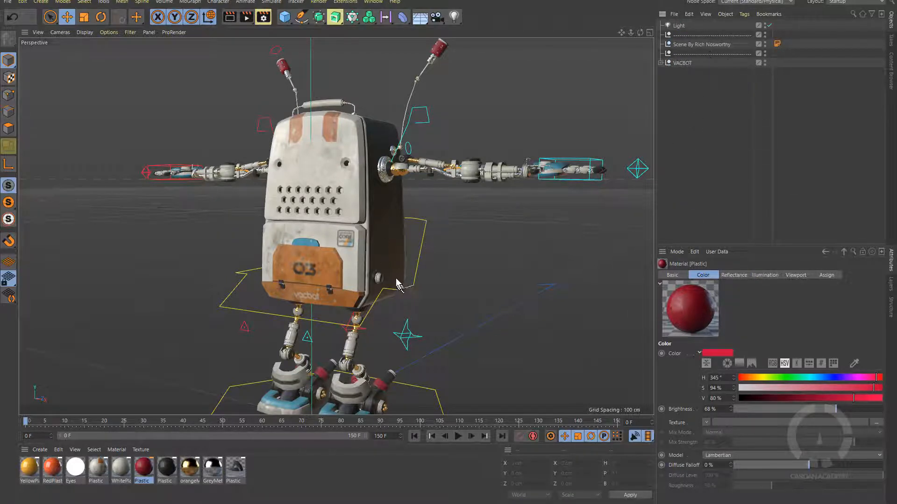
scroll(397, 278, "down", 6)
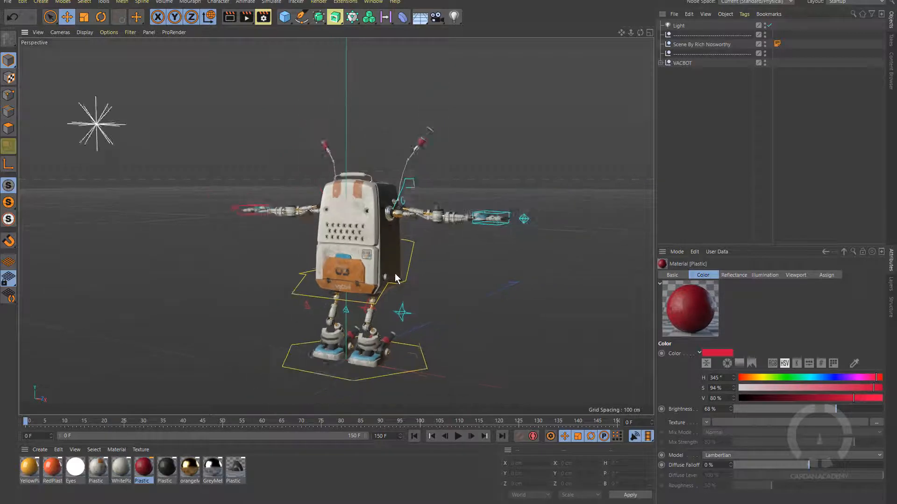
left_click(207, 186)
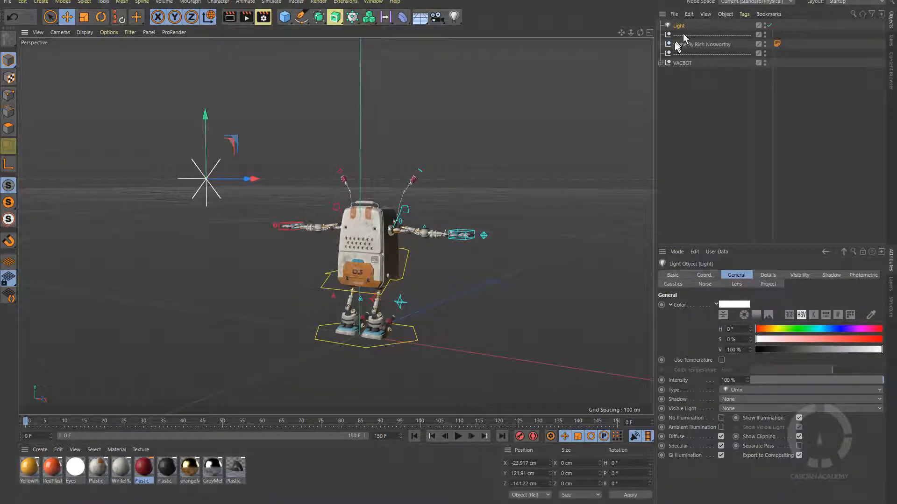
left_click(661, 62)
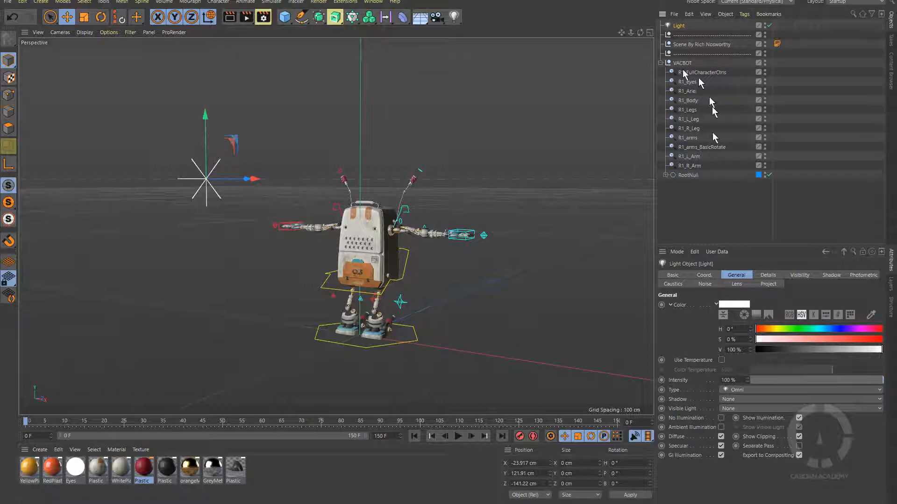
left_click(665, 175)
scroll(733, 183, "down", 5)
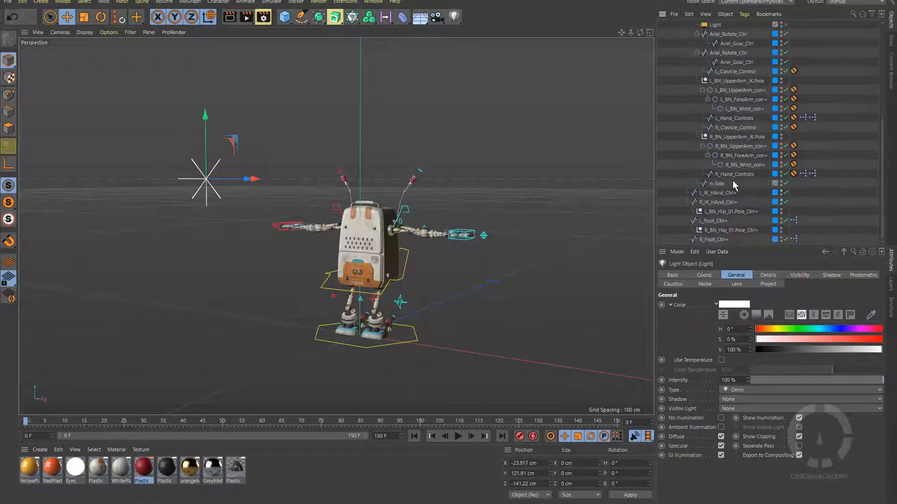
scroll(734, 183, "up", 1)
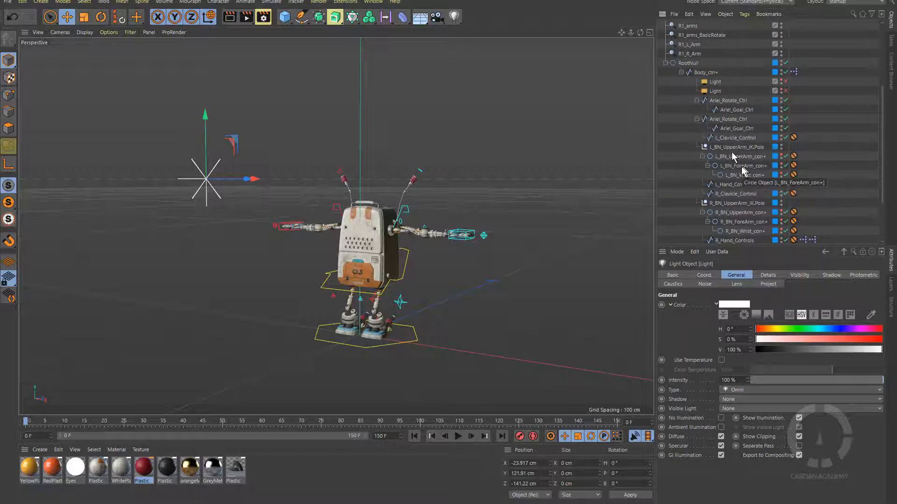
left_click(666, 63)
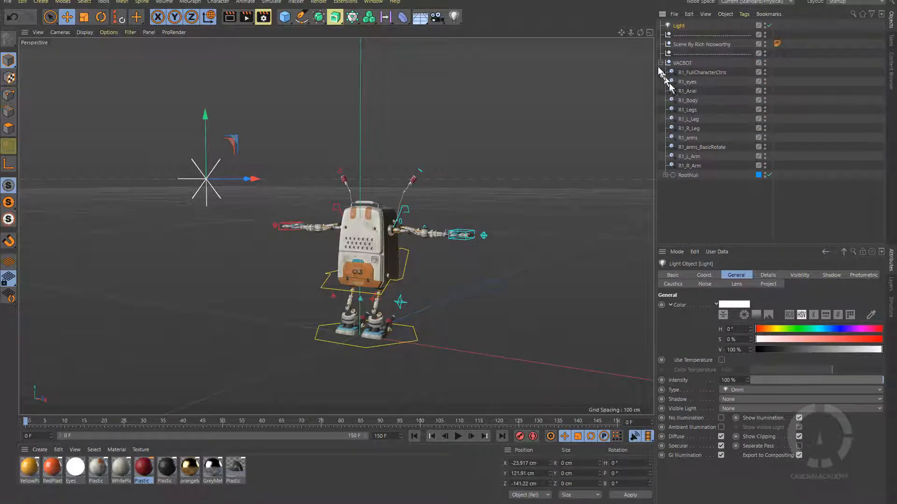
left_click(660, 63)
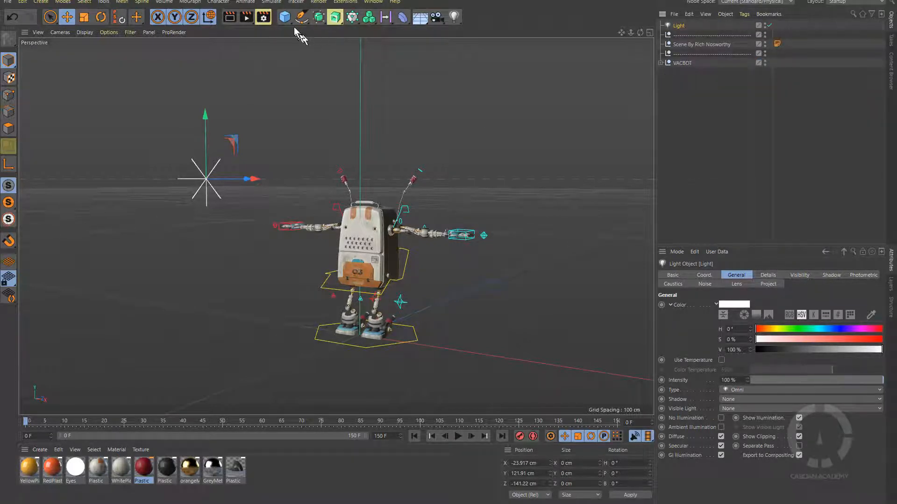
Add a cube, push it back behind the robot, and raise it about 100 cm.
left_click(286, 18)
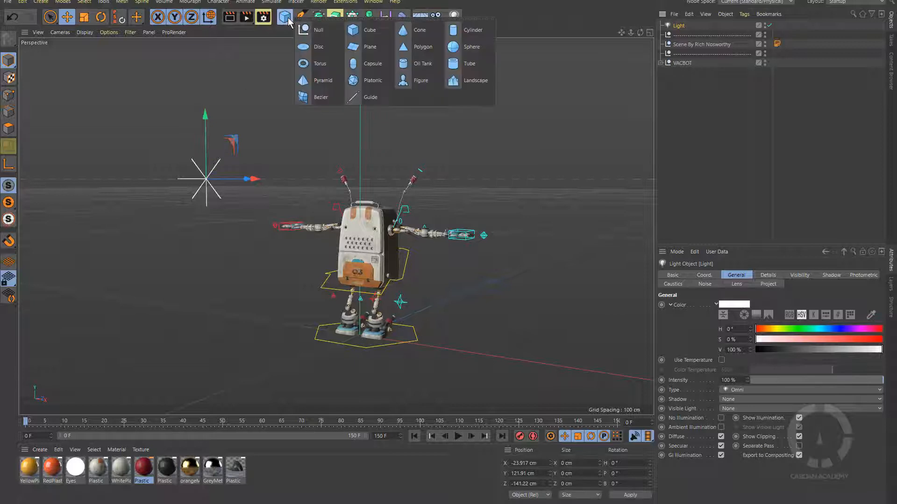
left_click(377, 32)
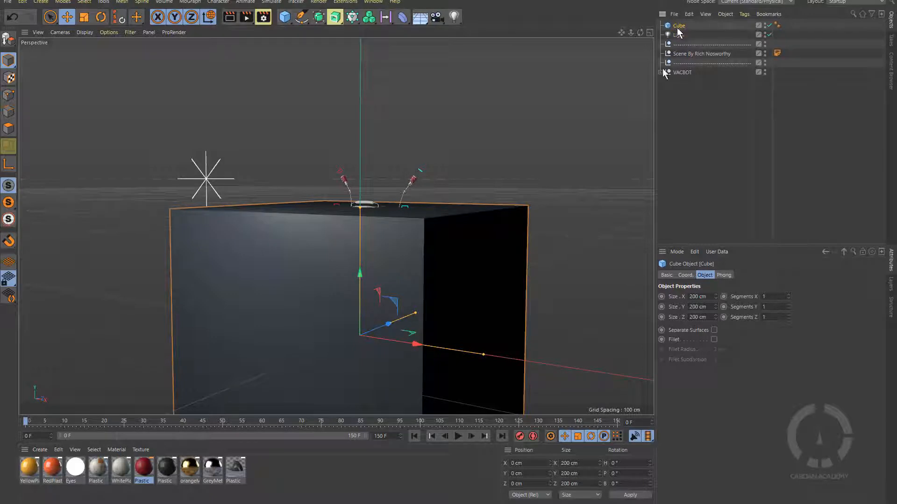
left_click_drag(388, 323, 551, 255)
left_click_drag(542, 201, 553, 133)
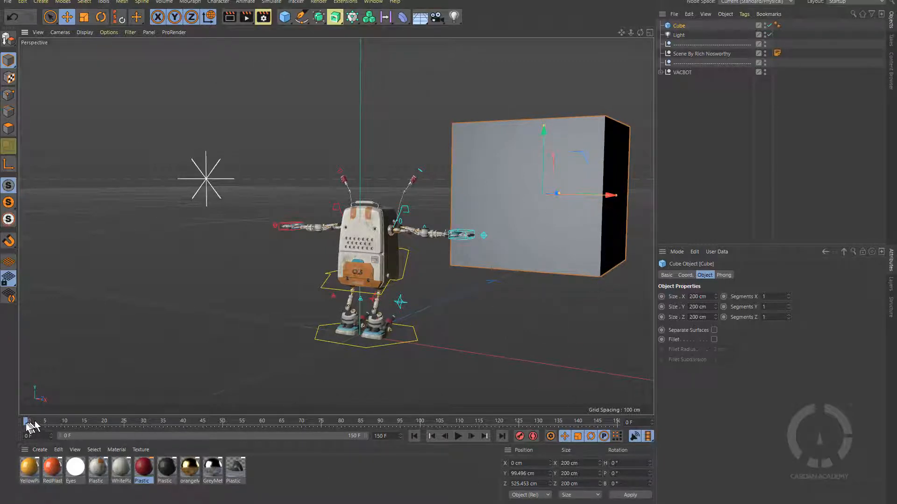
Keyframe the cube from X 55 cm at frame 0 to X −775 cm at frame 90, then play it back.
left_click_drag(25, 424, 10, 433)
left_click_drag(610, 195, 648, 196)
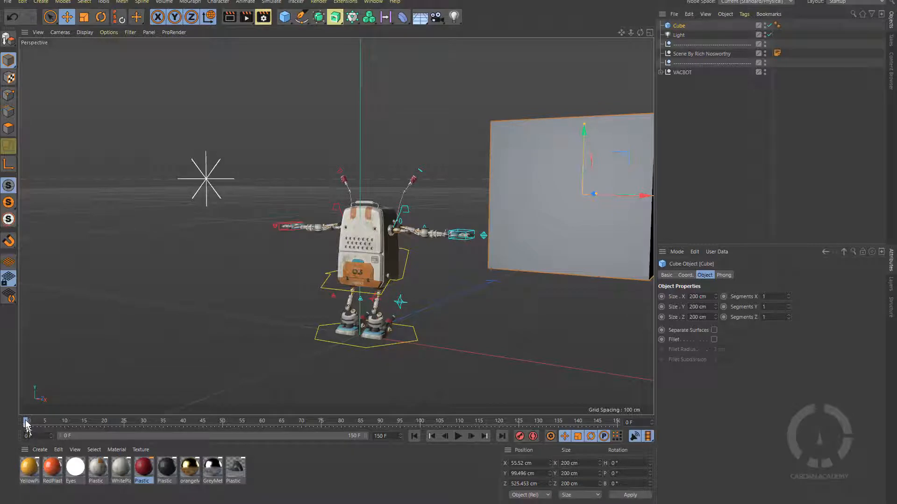
left_click_drag(27, 422, 537, 448)
left_click_drag(472, 443, 380, 444)
left_click_drag(646, 194, 217, 219)
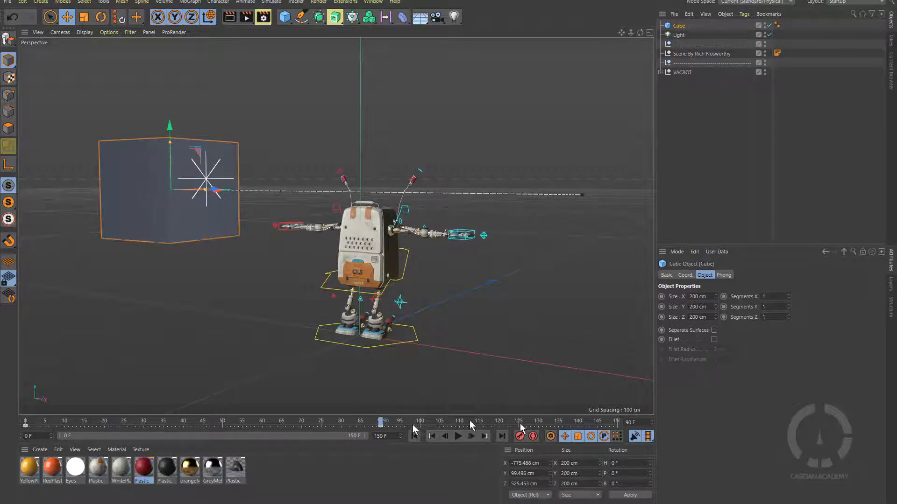
left_click(433, 436)
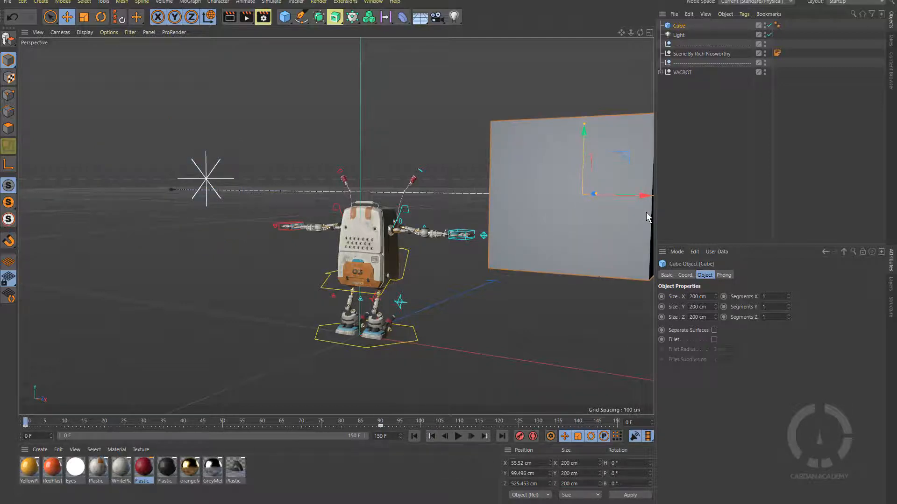
left_click(458, 437)
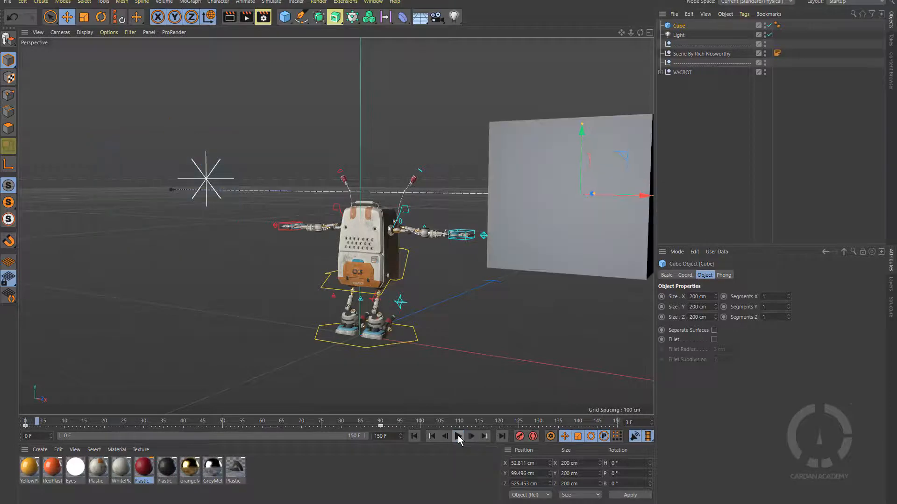